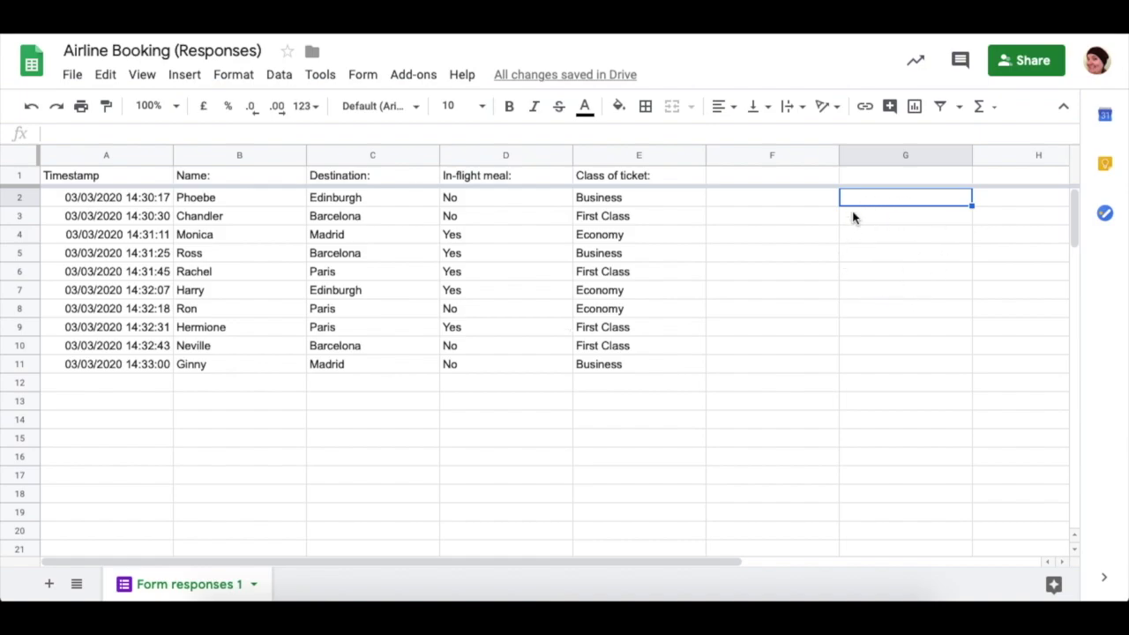
# - Enter a Destination heading in G2 with Edinburgh, Paris, Barcelona and Madrid listed below
pyautogui.write('Destination')
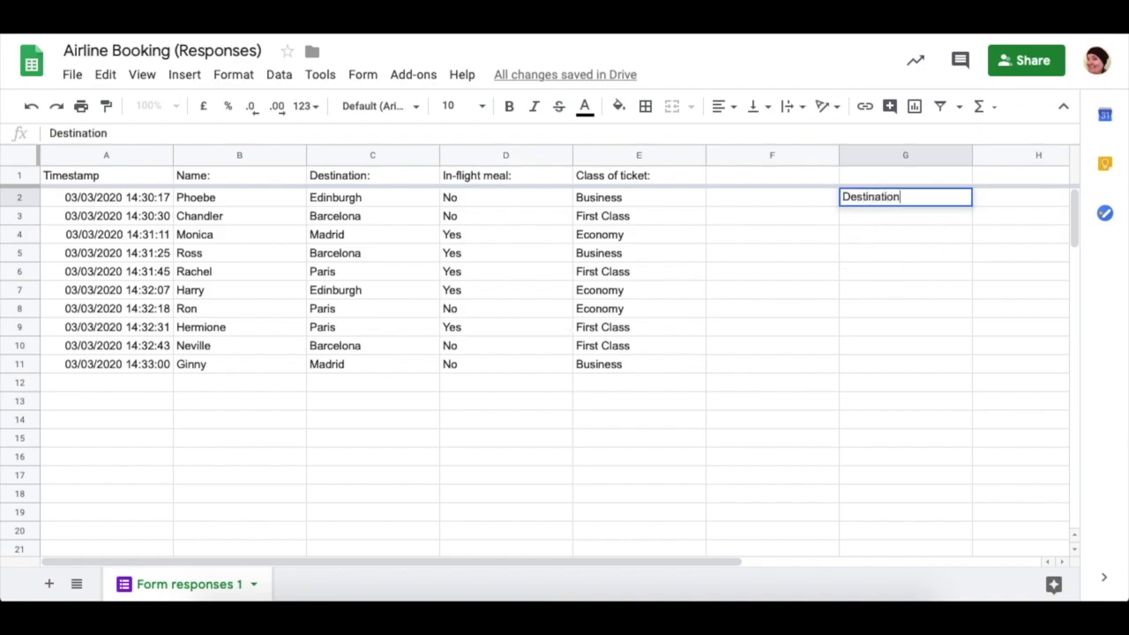
pyautogui.press('Return')
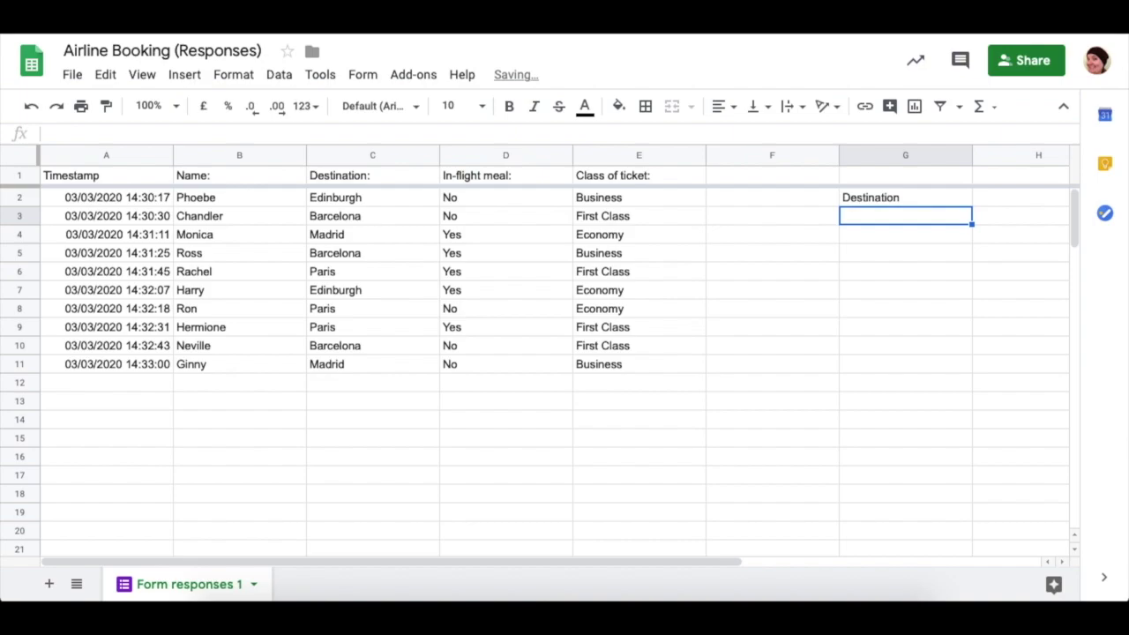
pyautogui.write('E')
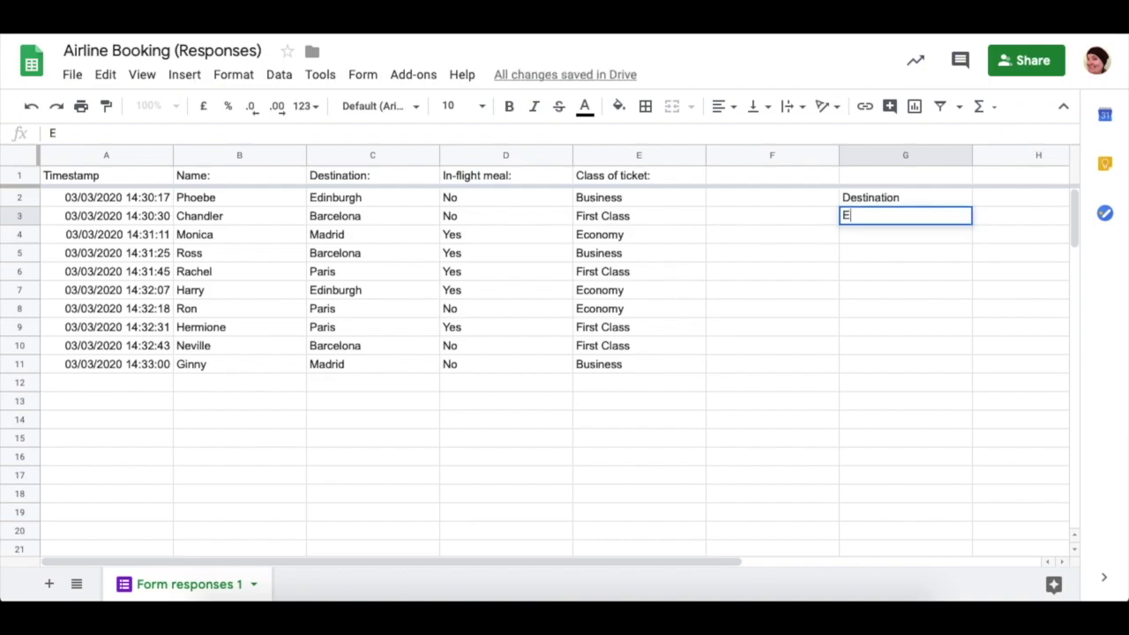
pyautogui.write('dinburgh')
pyautogui.press('Return')
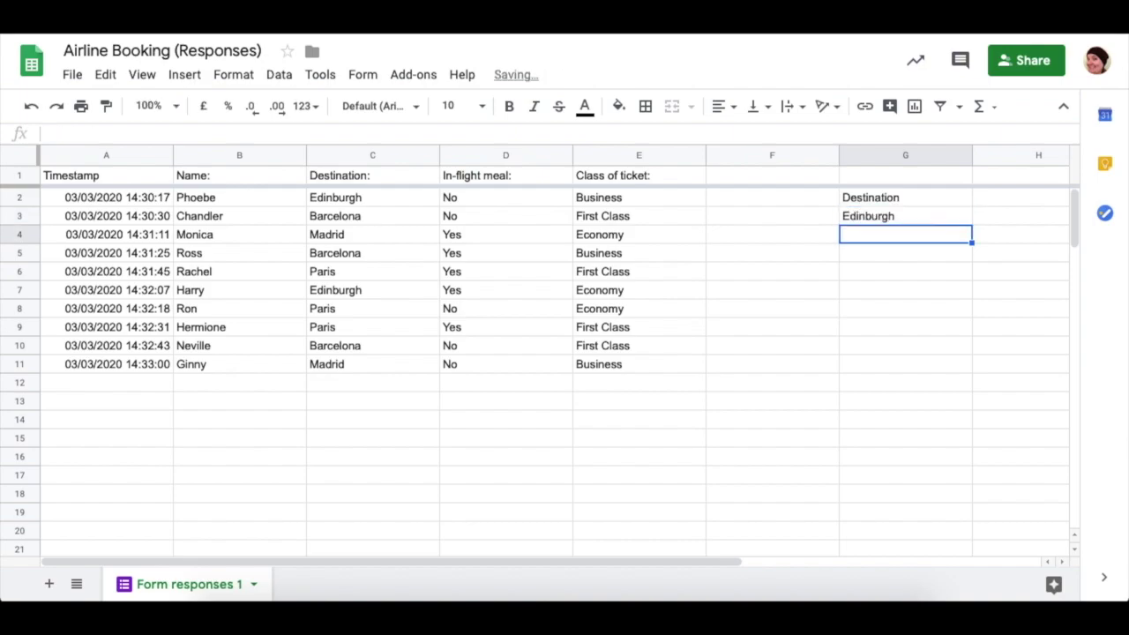
pyautogui.write('Paris')
pyautogui.press('Return')
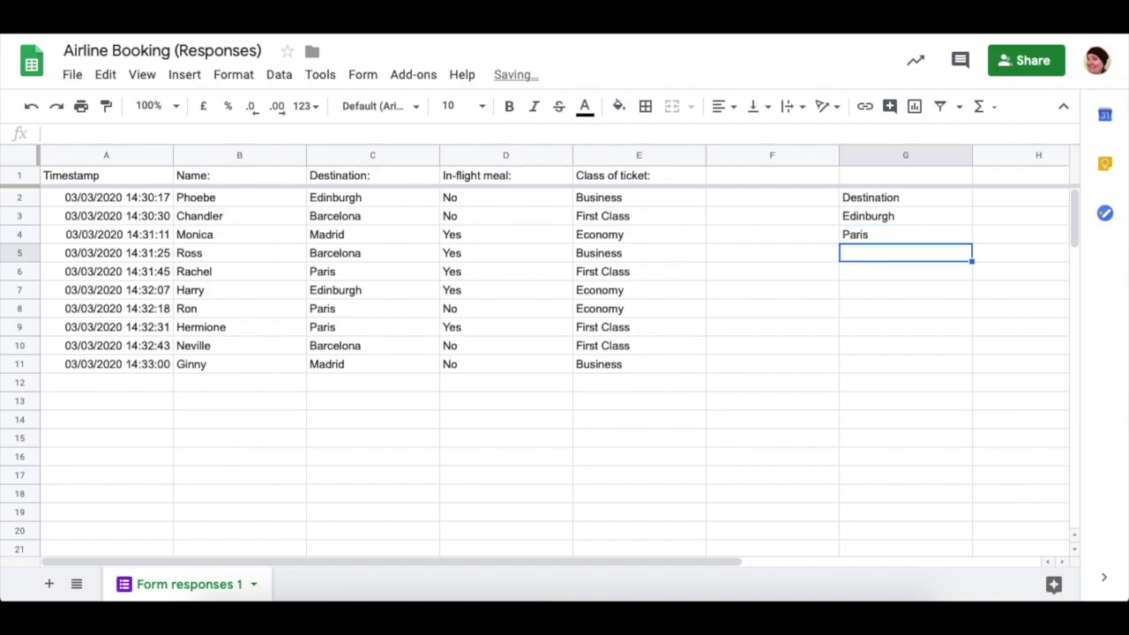
pyautogui.write('Barcelona')
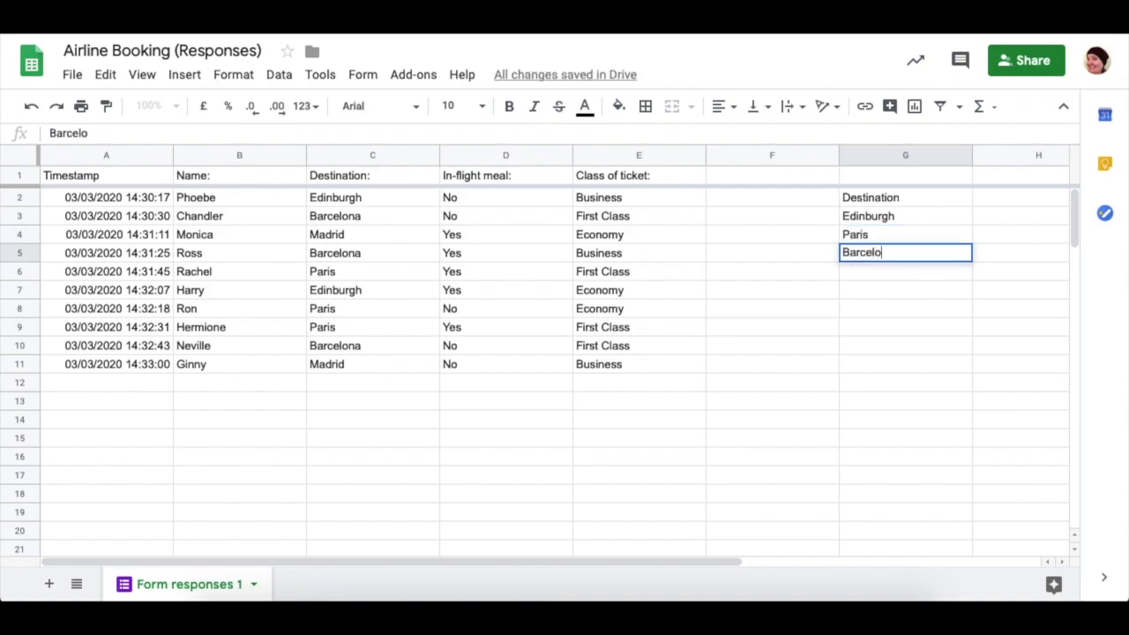
pyautogui.press('Return')
pyautogui.write('Madrid')
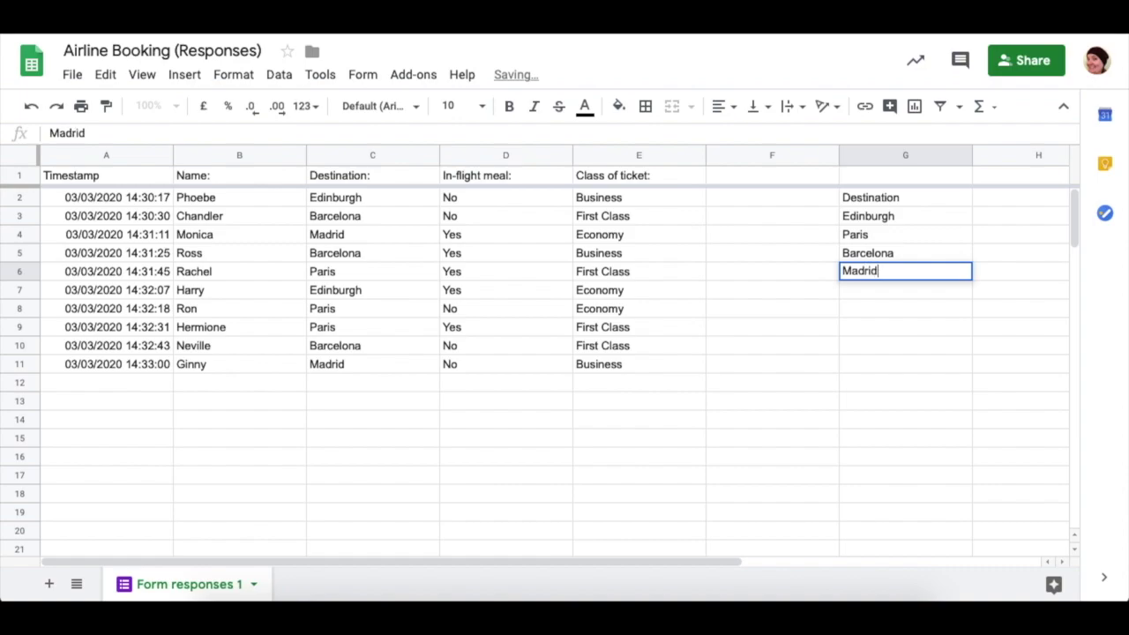
pyautogui.click(1000, 221)
# - Narrow column G to fit the city names
pyautogui.hscroll(4, 999, 221)
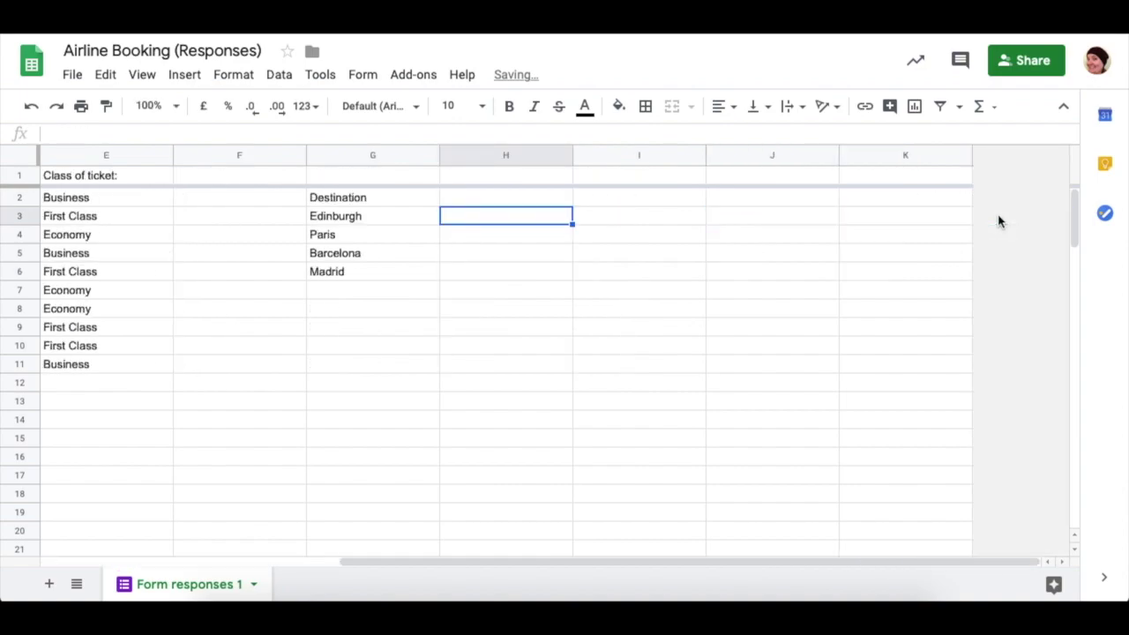
pyautogui.hscroll(-4, 999, 221)
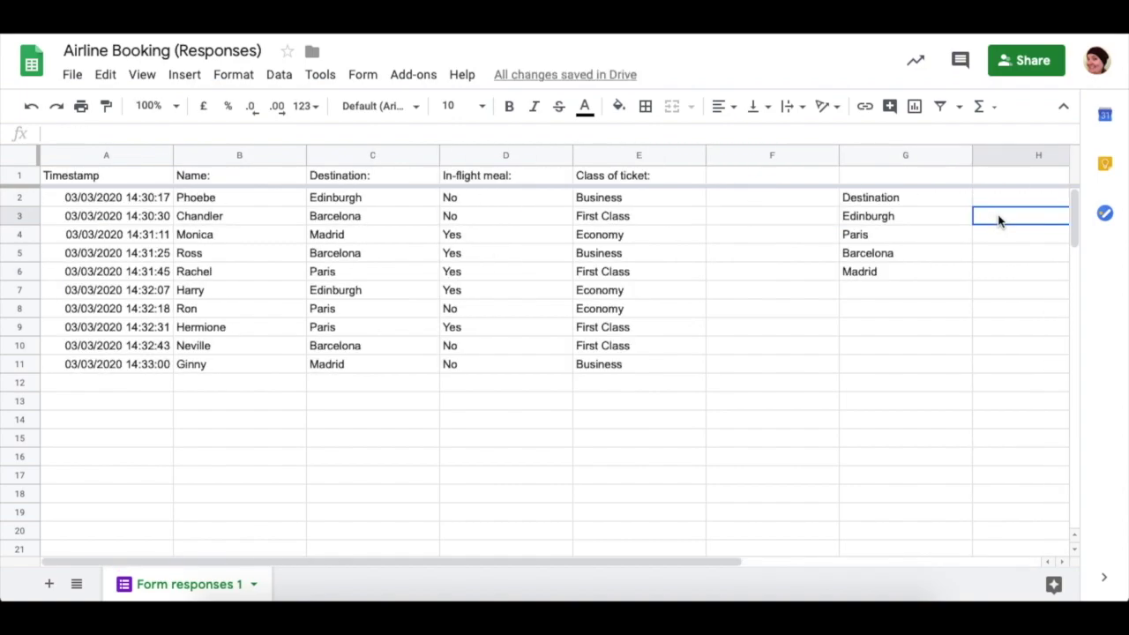
pyautogui.moveTo(973, 155); pyautogui.dragTo(918, 157)
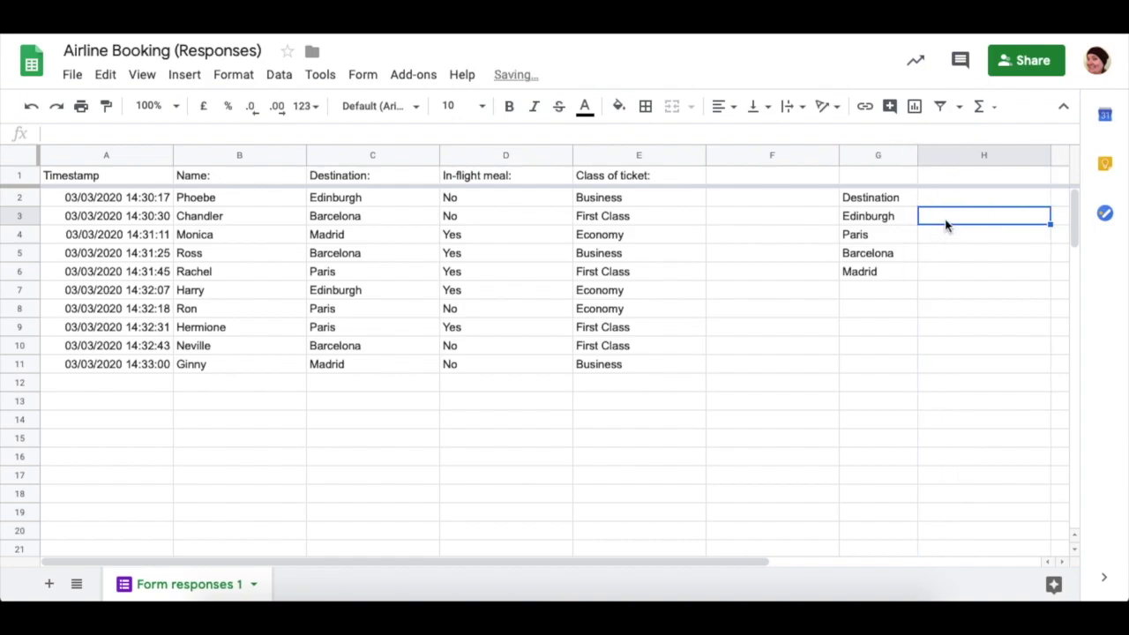
# - Enter =COUNTIF(C2:C21,G3) in H3 to count Edinburgh bookings, giving 2
pyautogui.write('=')
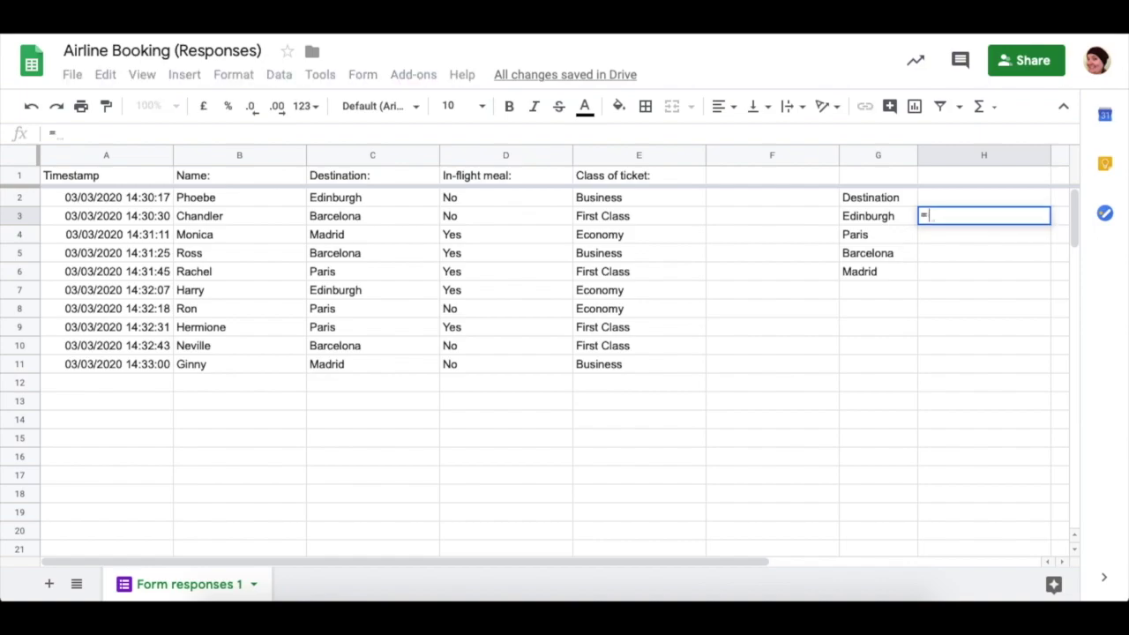
pyautogui.write('COUNTIF')
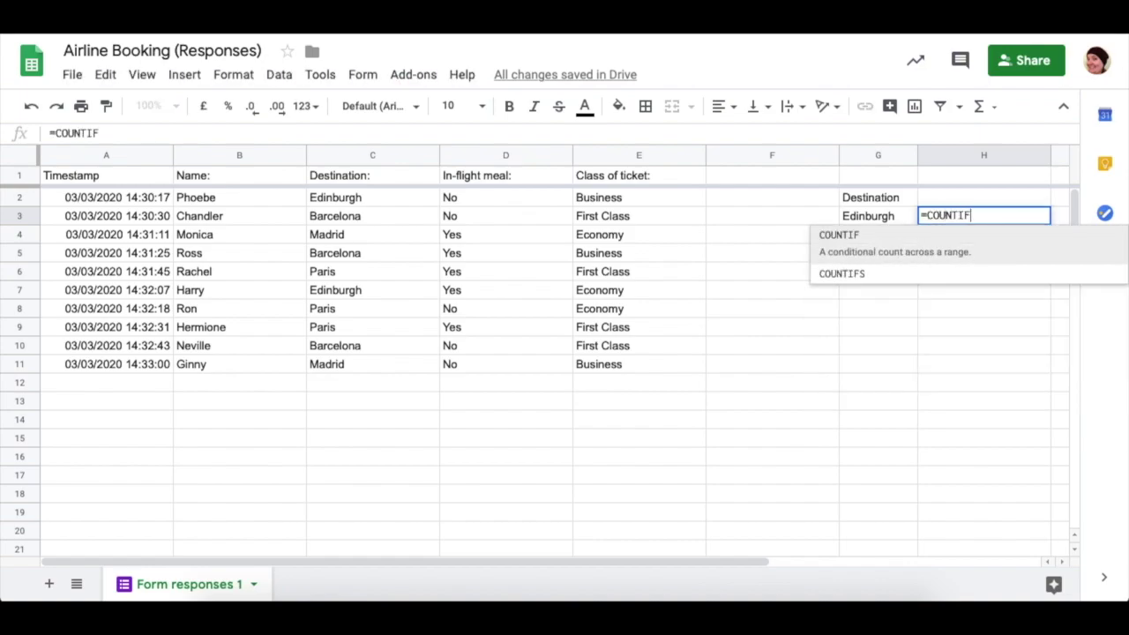
pyautogui.write('(')
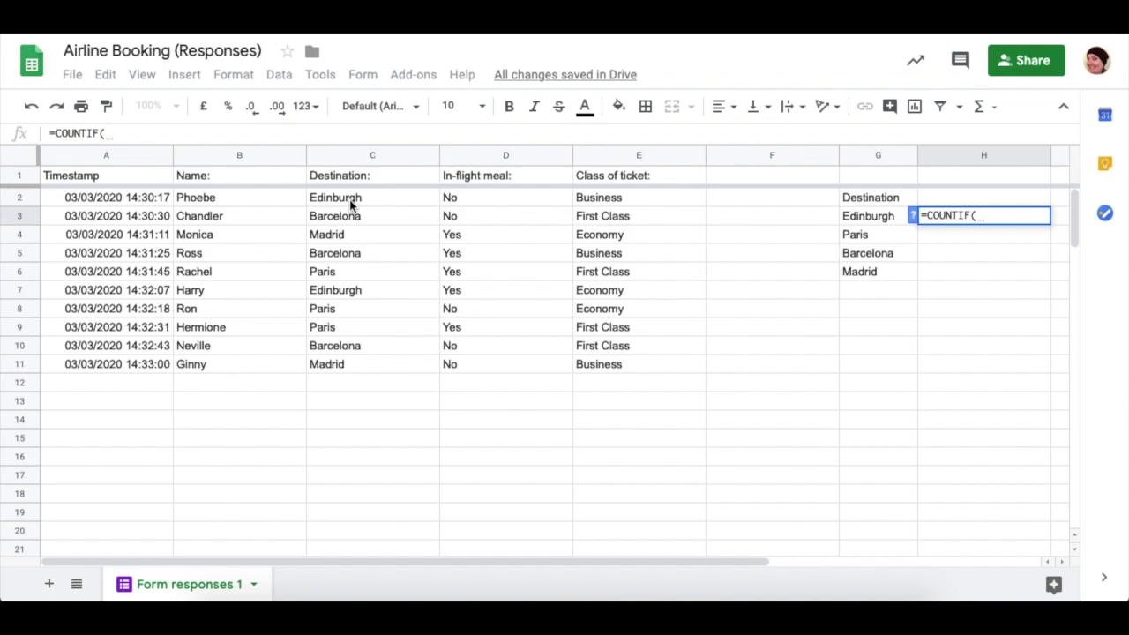
pyautogui.moveTo(349, 199); pyautogui.dragTo(337, 545)
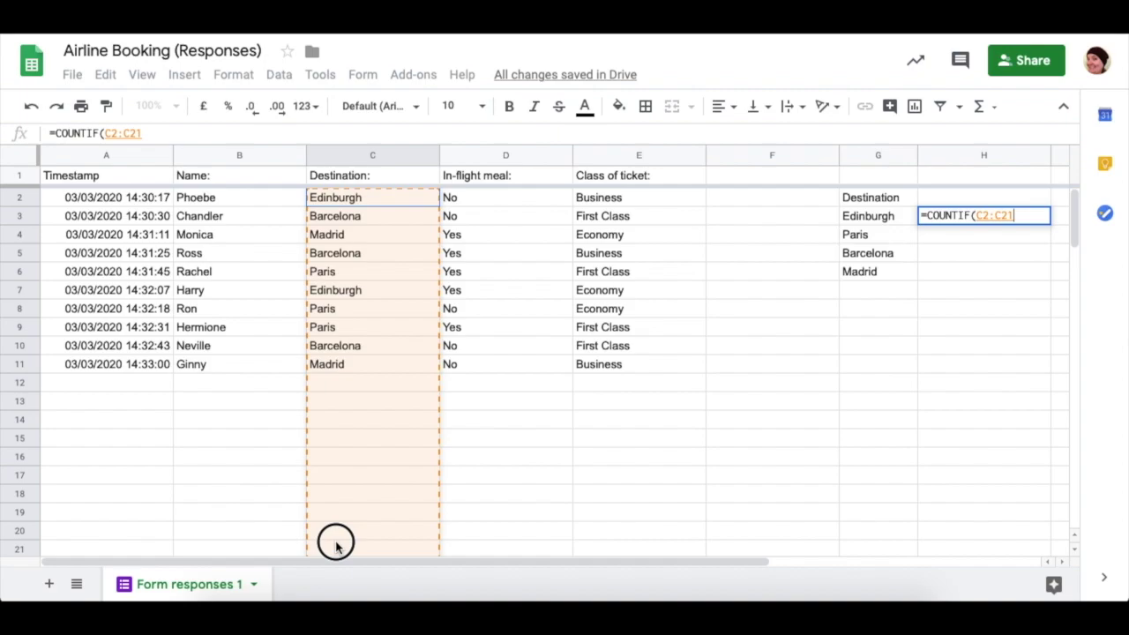
pyautogui.moveTo(336, 545); pyautogui.dragTo(336, 548)
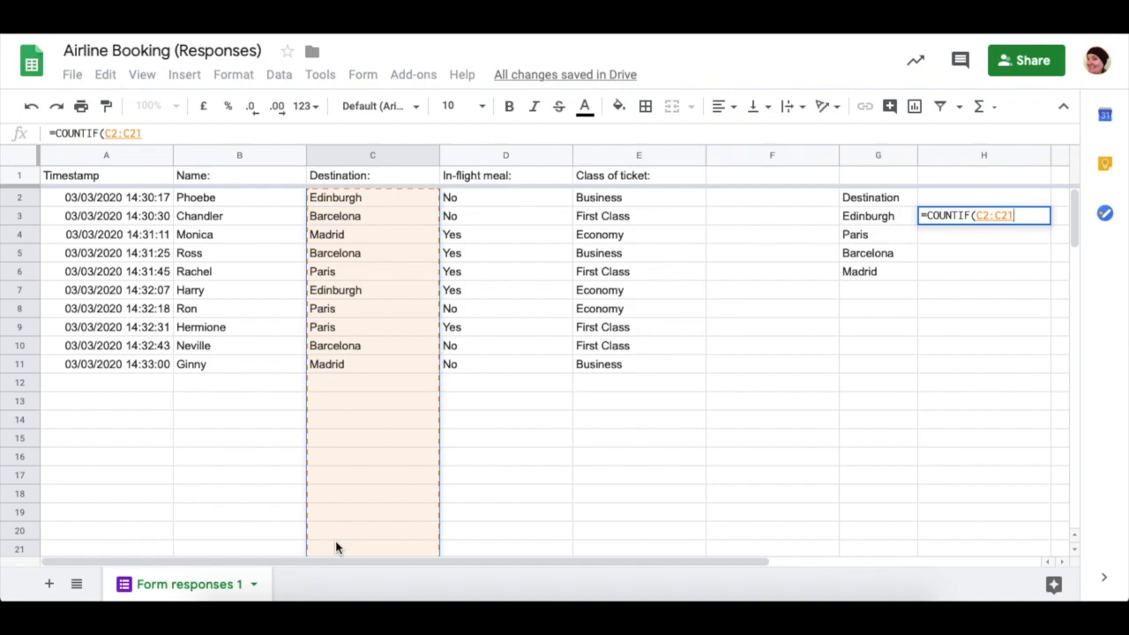
pyautogui.write(',')
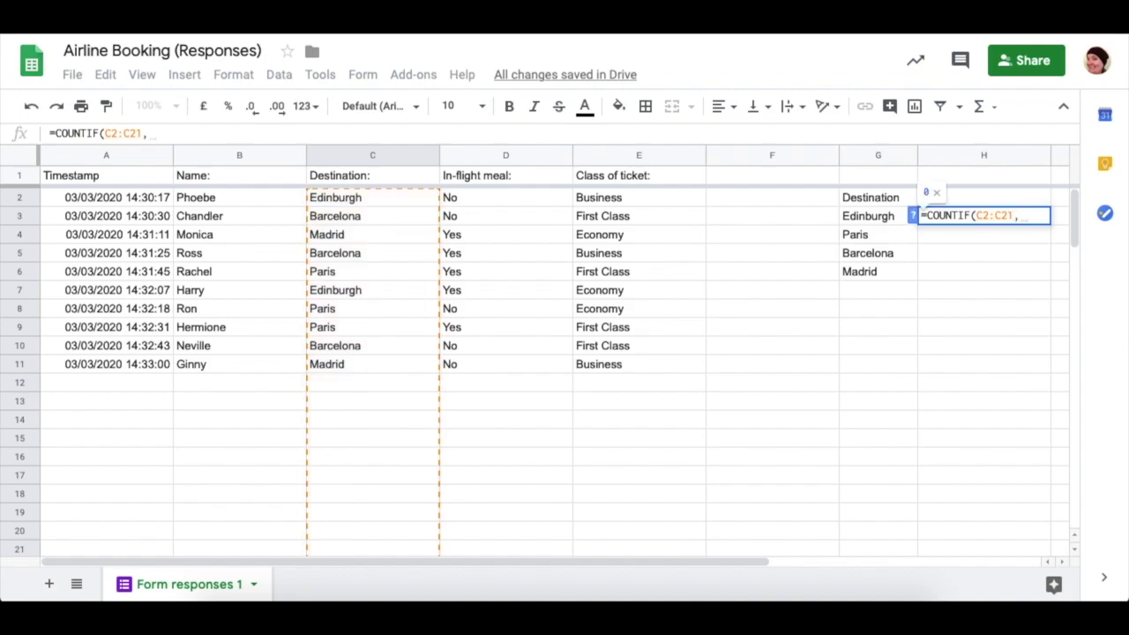
pyautogui.click(866, 216)
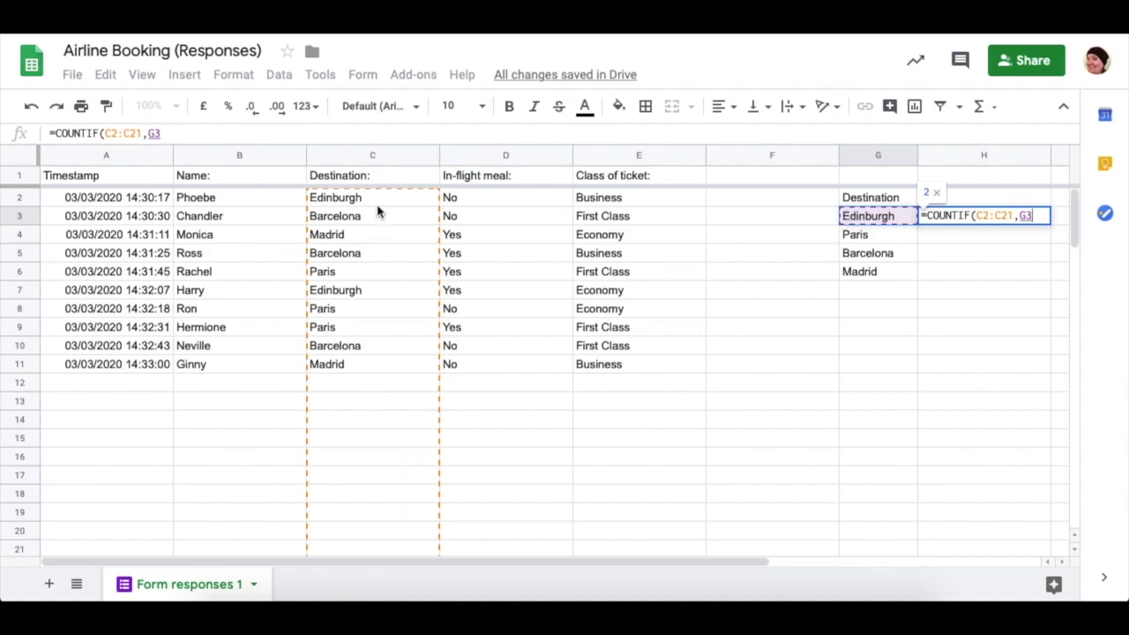
pyautogui.write(')')
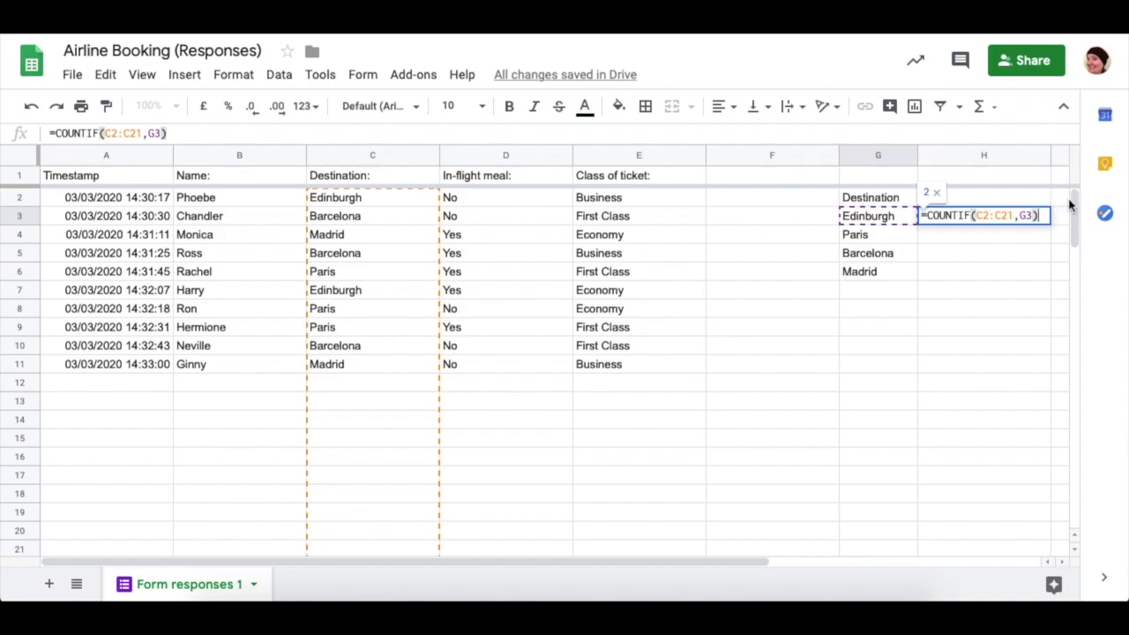
pyautogui.press('Return')
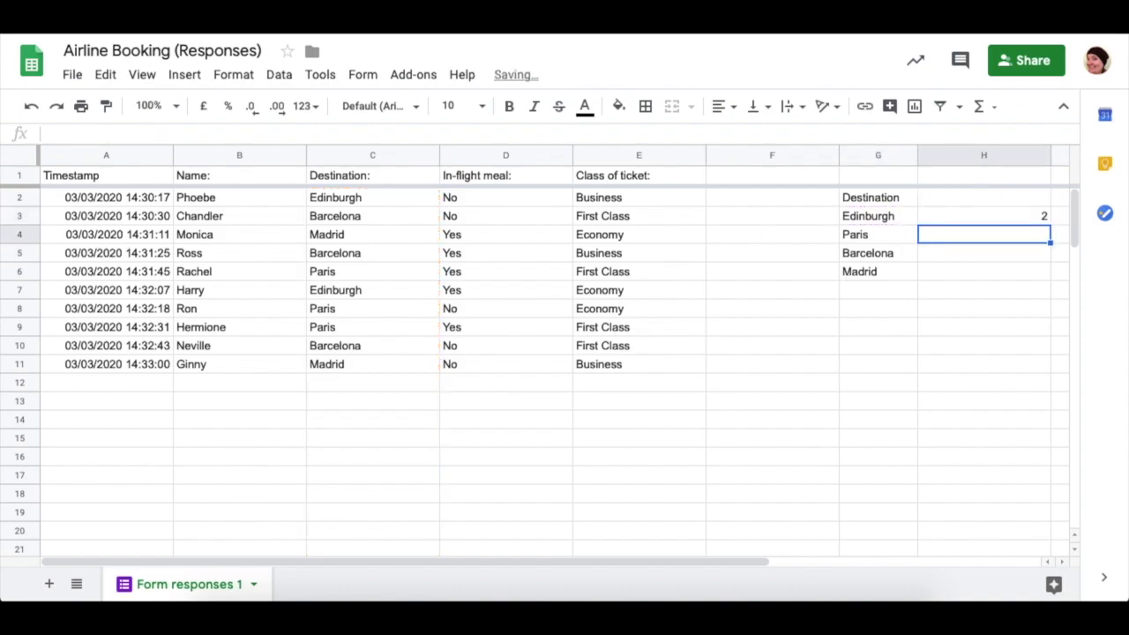
# - Count Paris bookings in H4 with =COUNTIF(C2:C21,G4), giving 3
pyautogui.write('=COUNTIF(')
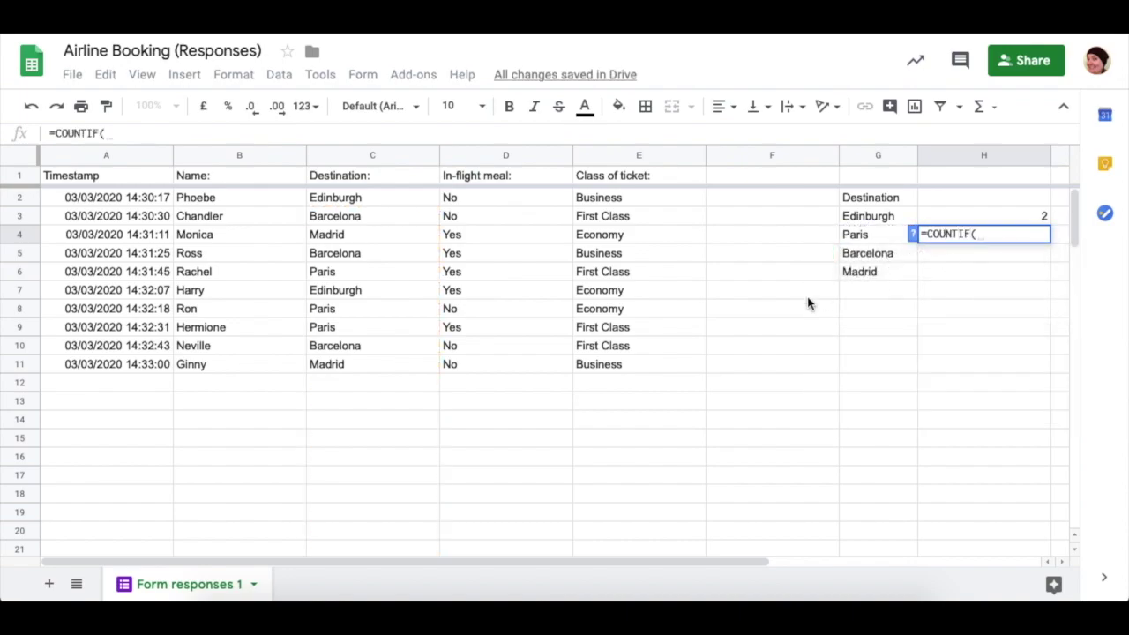
pyautogui.moveTo(390, 200); pyautogui.dragTo(374, 561)
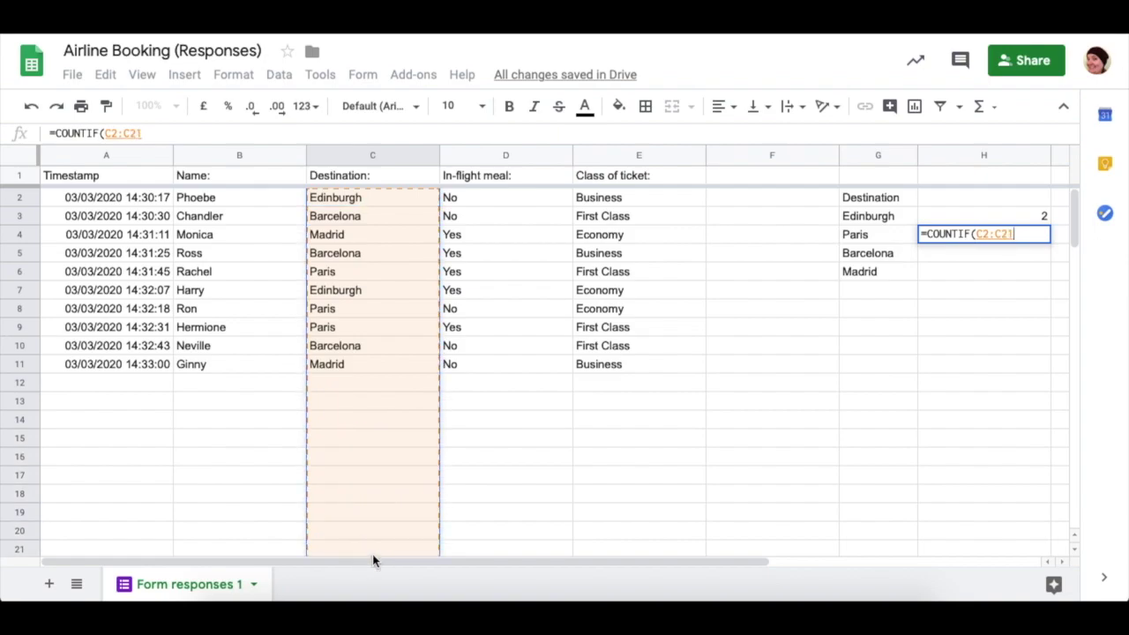
pyautogui.write(',')
pyautogui.click(883, 236)
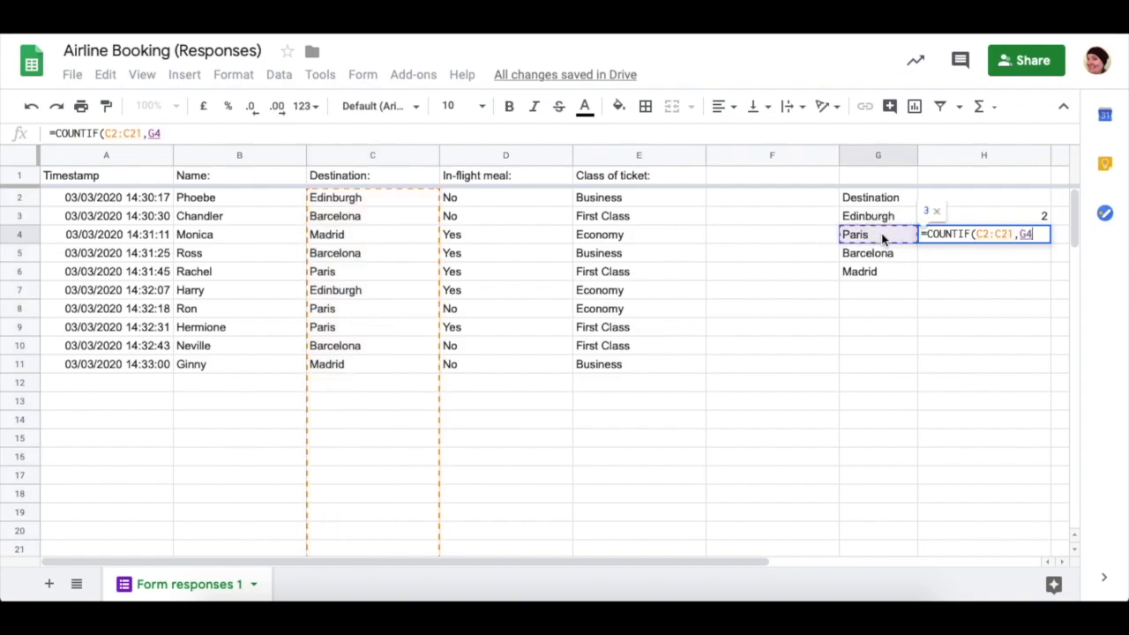
pyautogui.write(')')
pyautogui.press('Return')
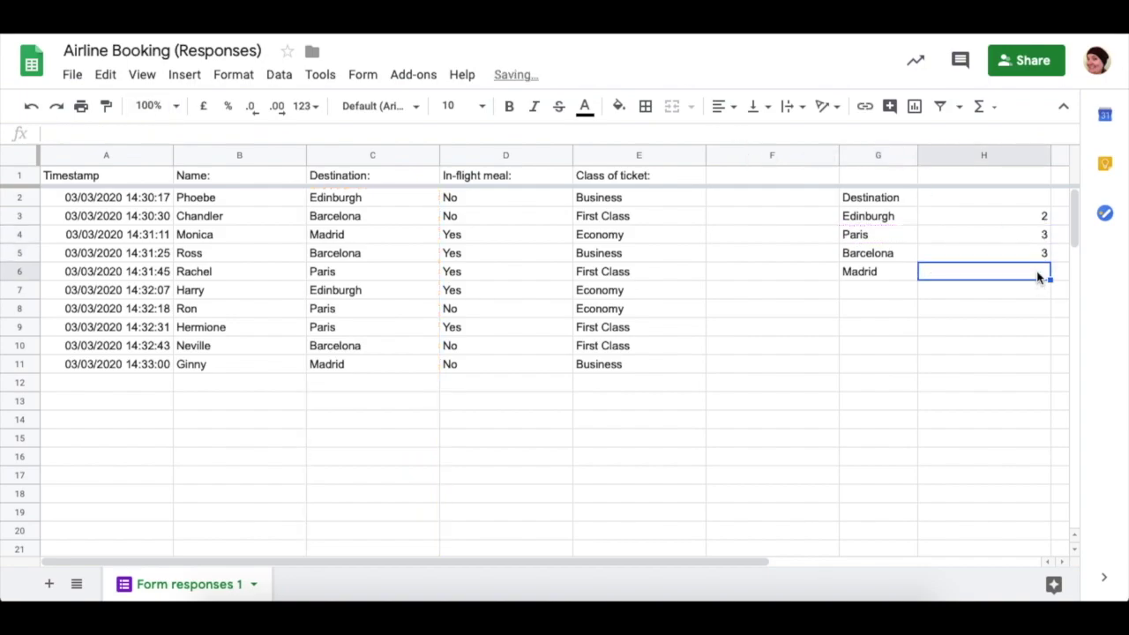
# - Count Madrid bookings in H6 with =COUNTIF(C2:C20,G6), giving 2
pyautogui.write('=COUNTIF(')
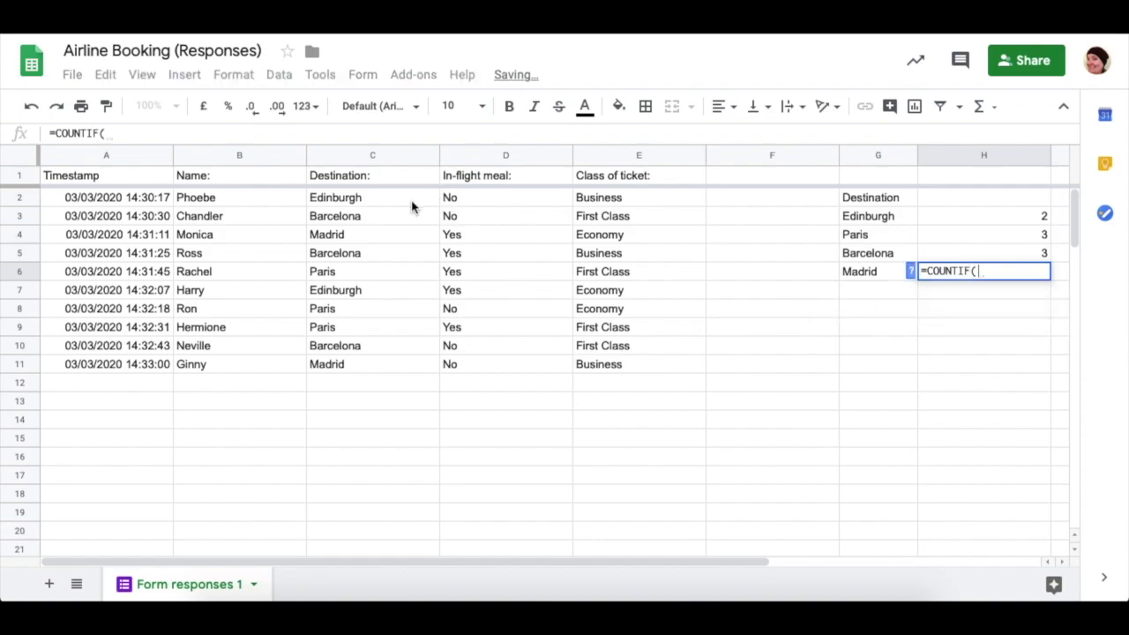
pyautogui.moveTo(411, 207); pyautogui.dragTo(388, 537)
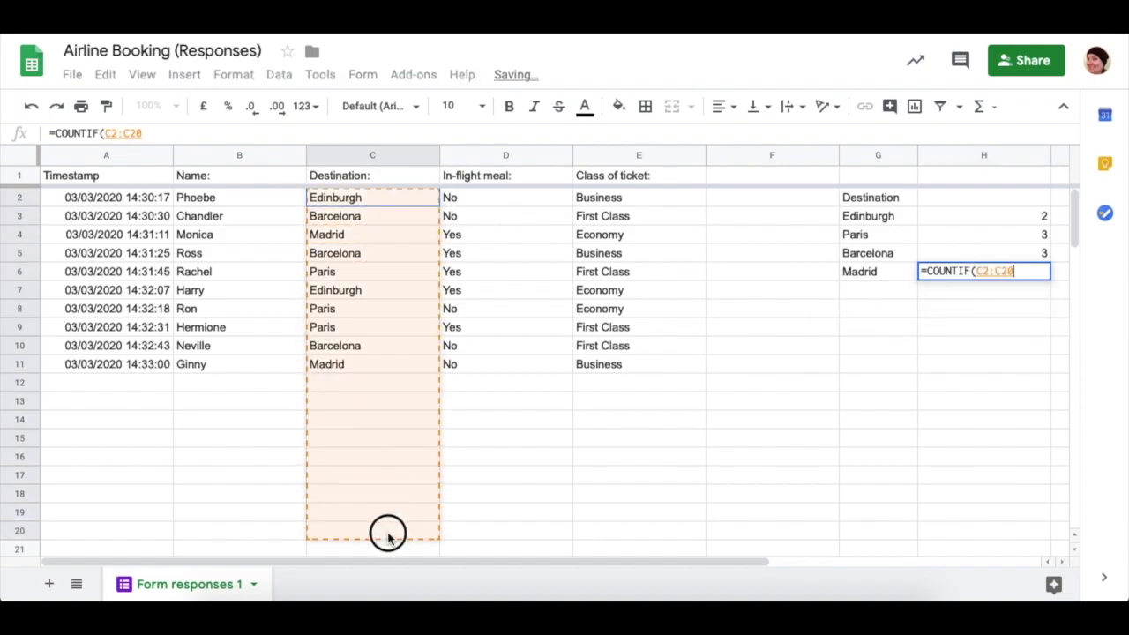
pyautogui.write(',')
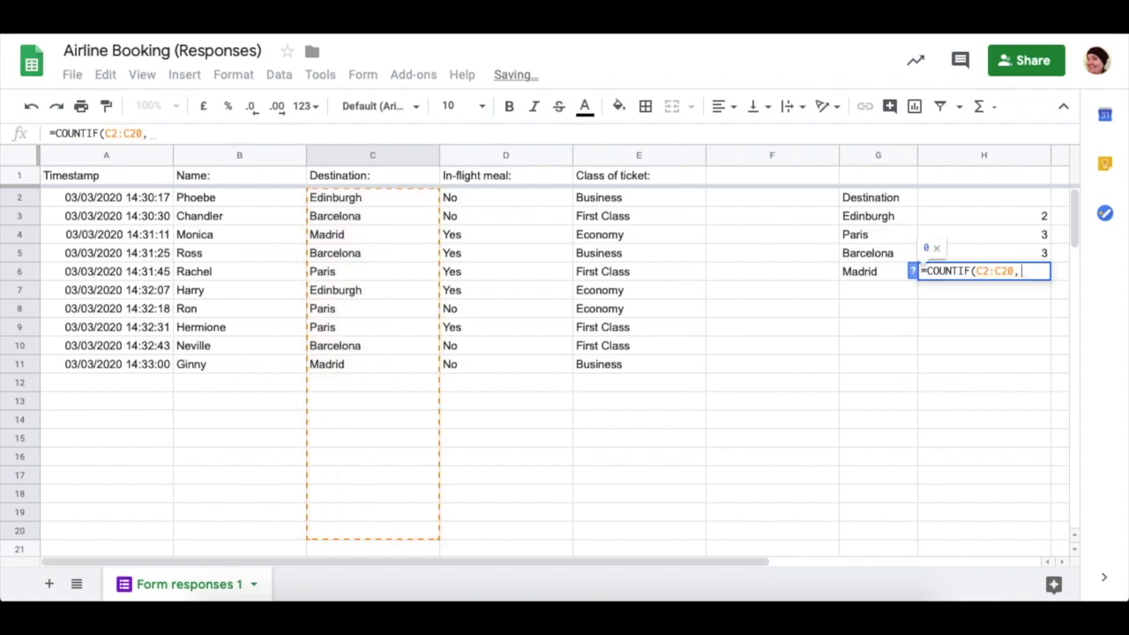
pyautogui.click(865, 271)
pyautogui.write(')')
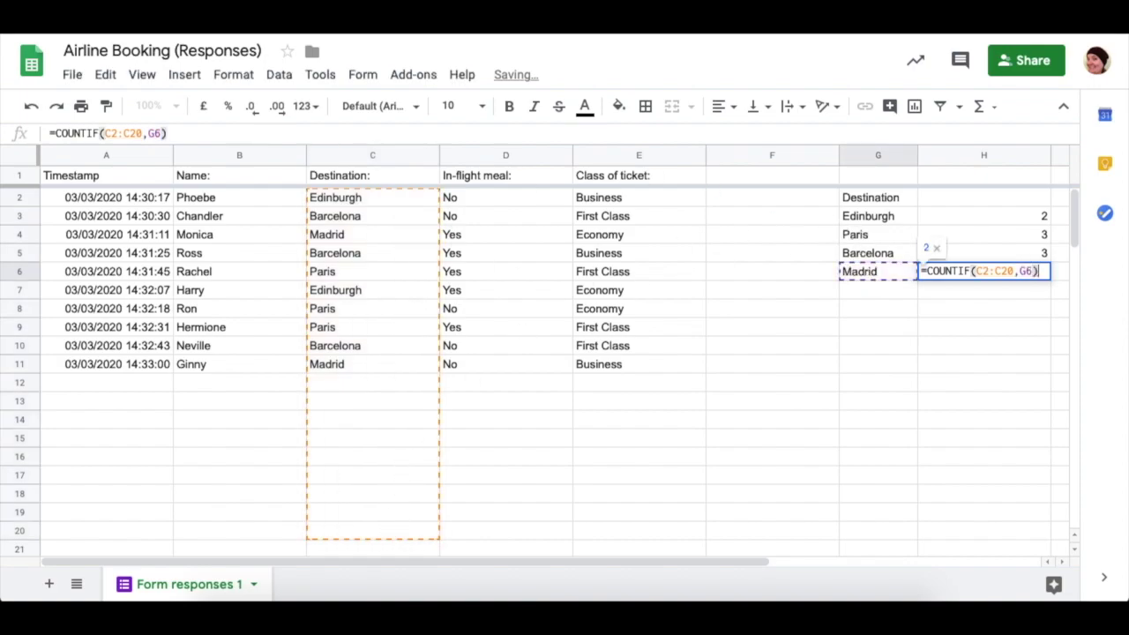
pyautogui.press('Return')
# - Narrow count column H and empty spacer column I, checking the Madrid count formula along the way
pyautogui.hscroll(4, 999, 259)
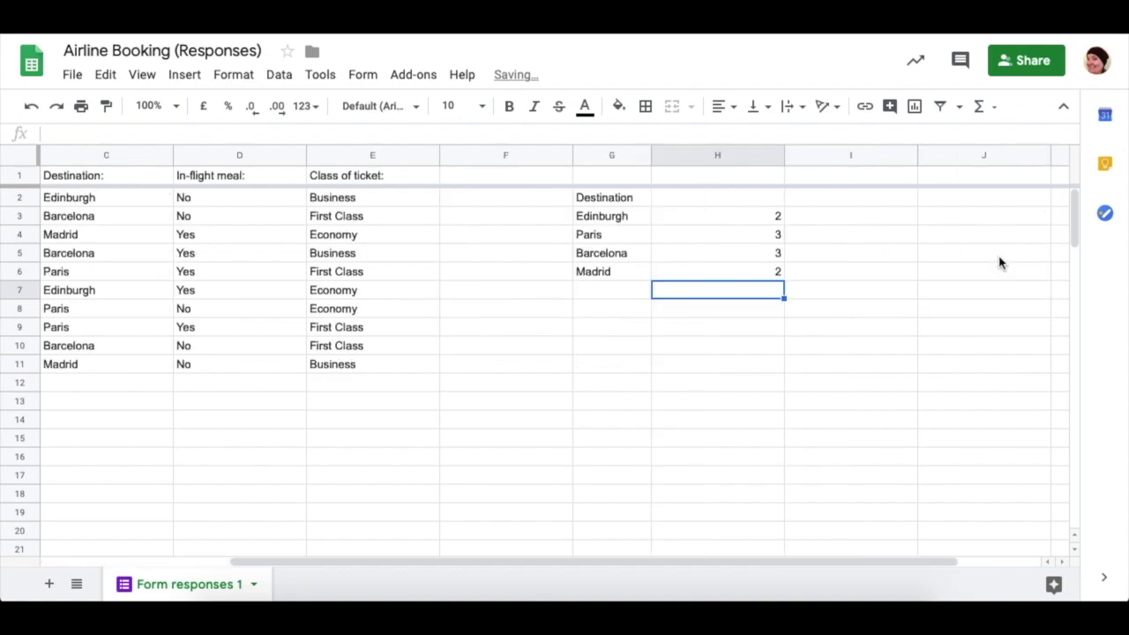
pyautogui.moveTo(785, 146); pyautogui.dragTo(723, 150)
pyautogui.hscroll(-4, 523, 322)
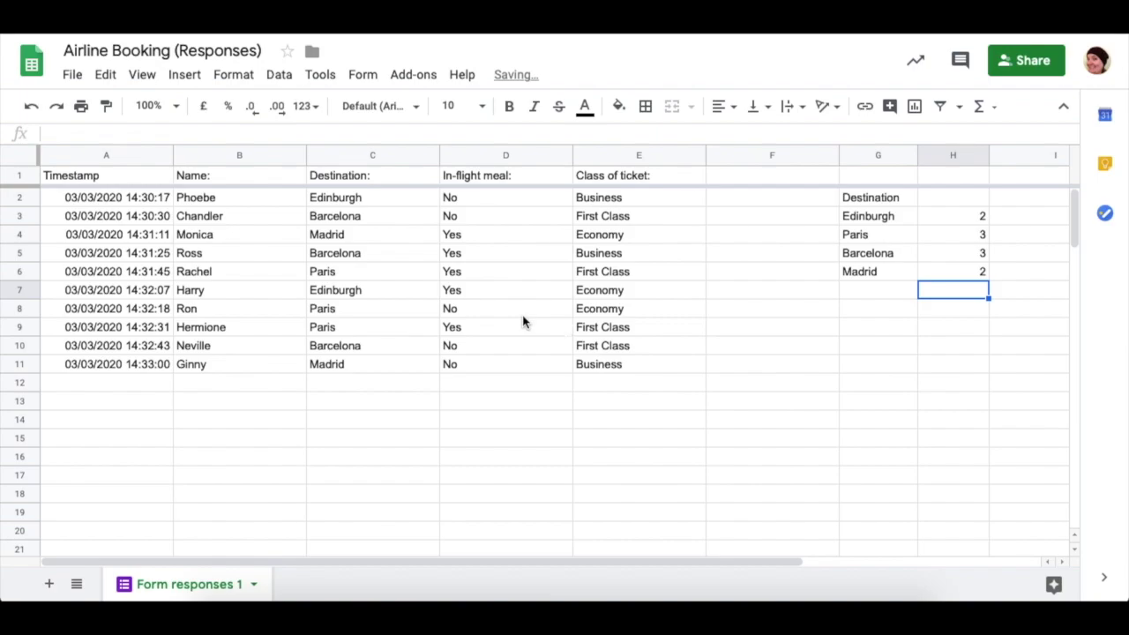
pyautogui.click(942, 273)
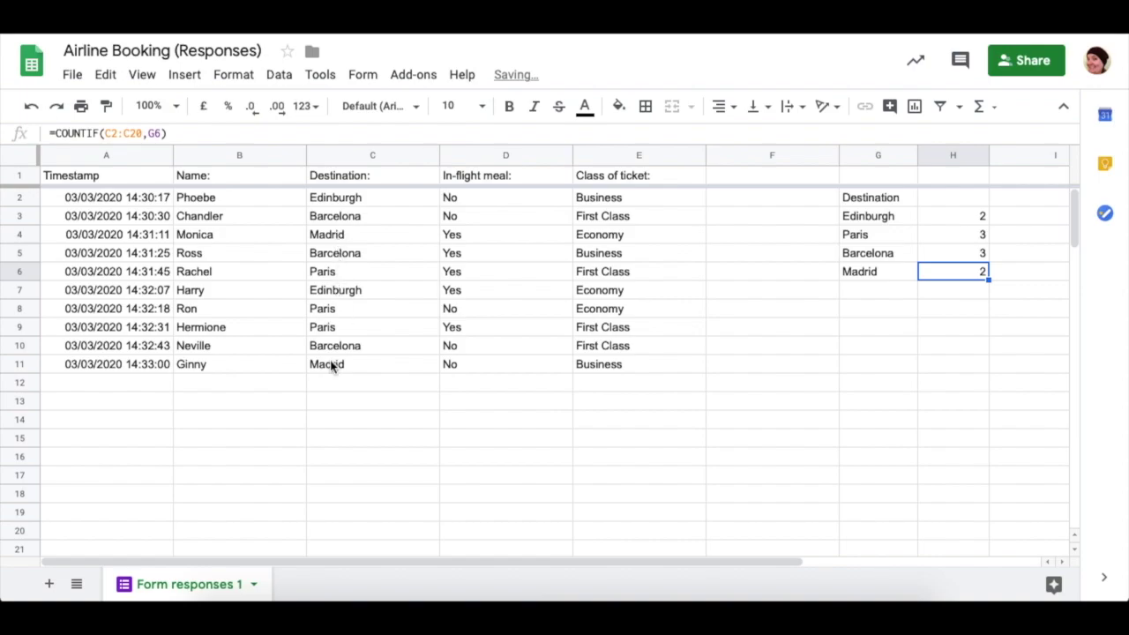
pyautogui.hscroll(3, 869, 262)
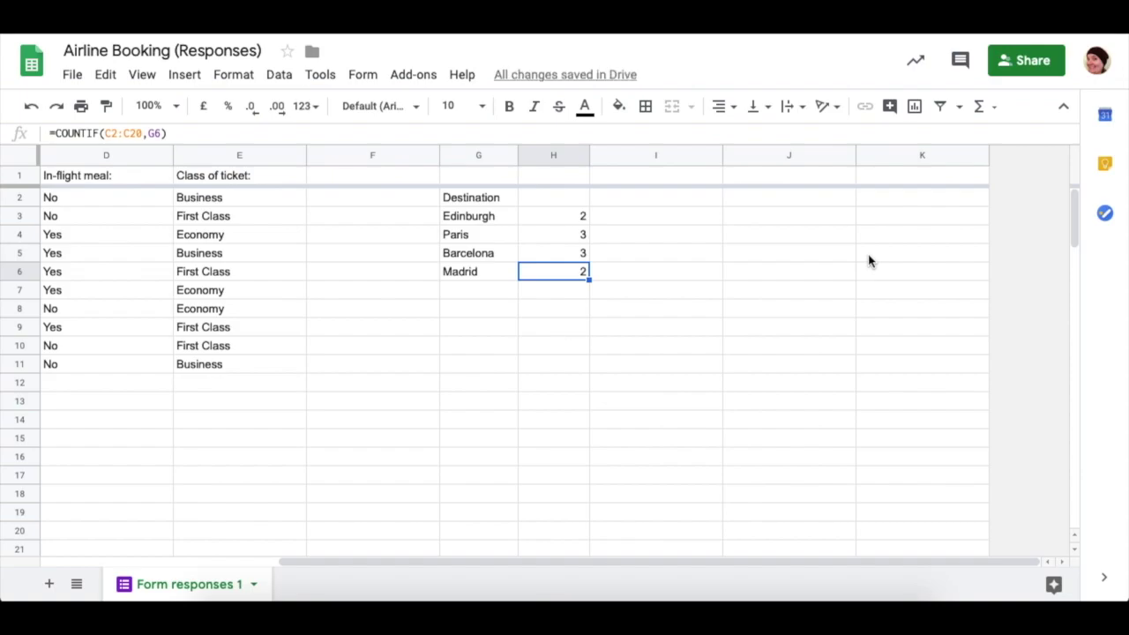
pyautogui.moveTo(722, 157); pyautogui.dragTo(625, 162)
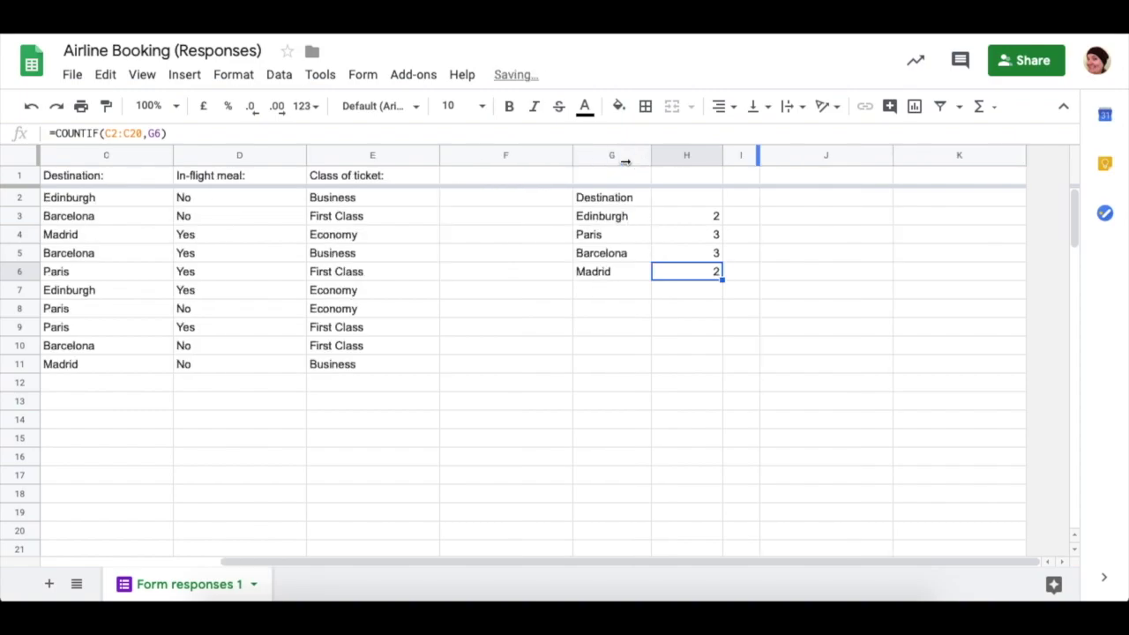
# - Put an 'In-flight Meal' heading in J2 with Yes and No below, and narrow column J
pyautogui.click(792, 203)
pyautogui.write('I')
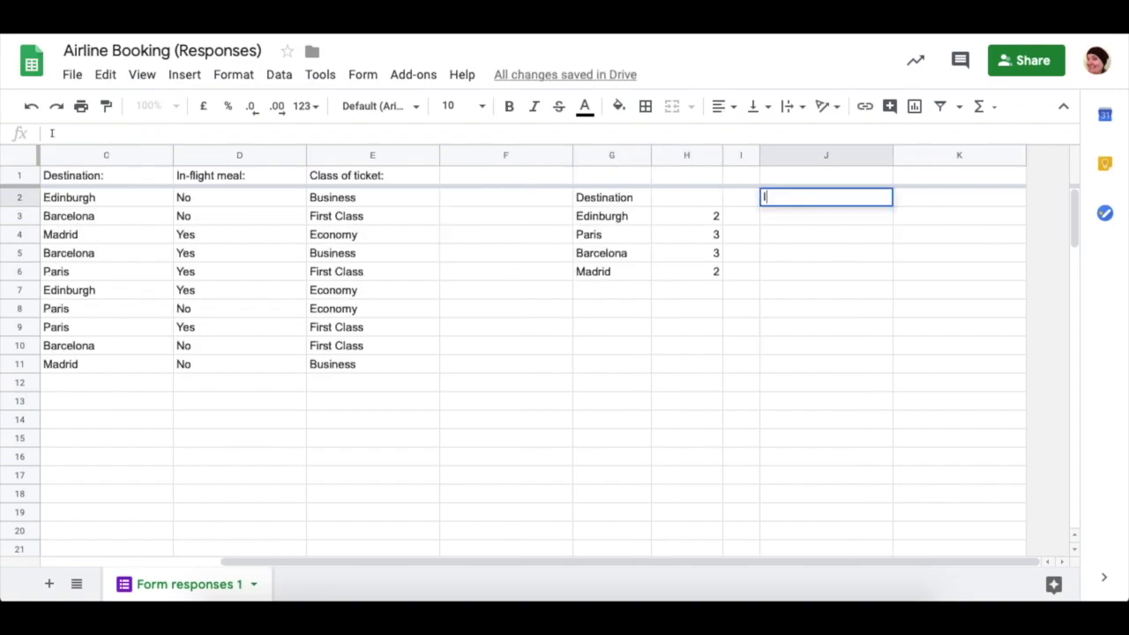
pyautogui.write('n-flight Meal')
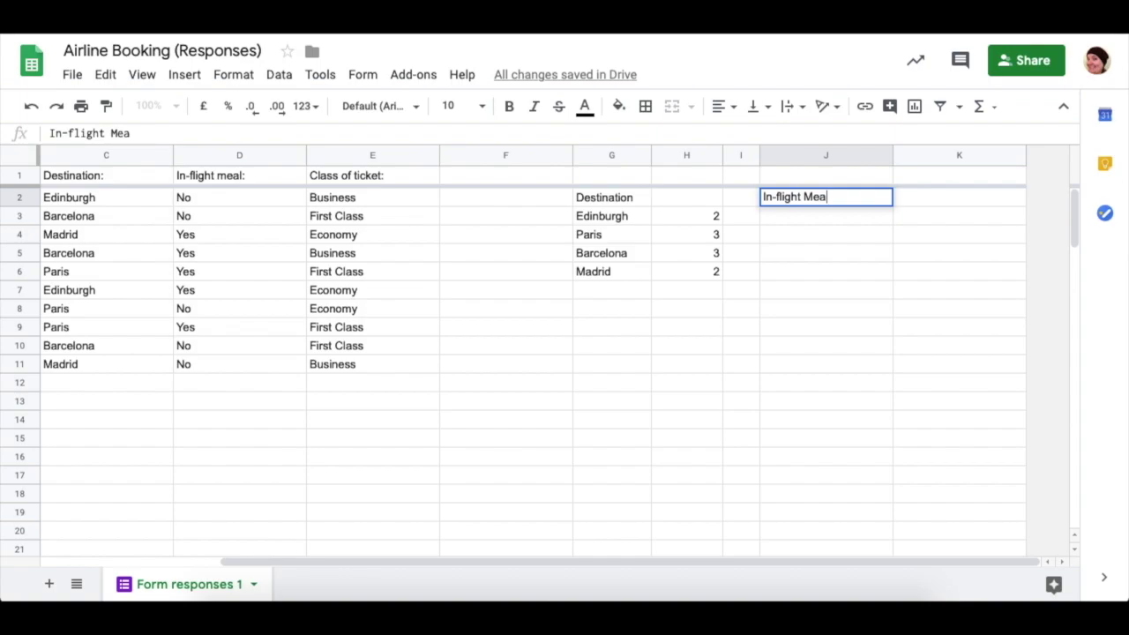
pyautogui.click(803, 220)
pyautogui.write('Yes')
pyautogui.press('Return')
pyautogui.write('No')
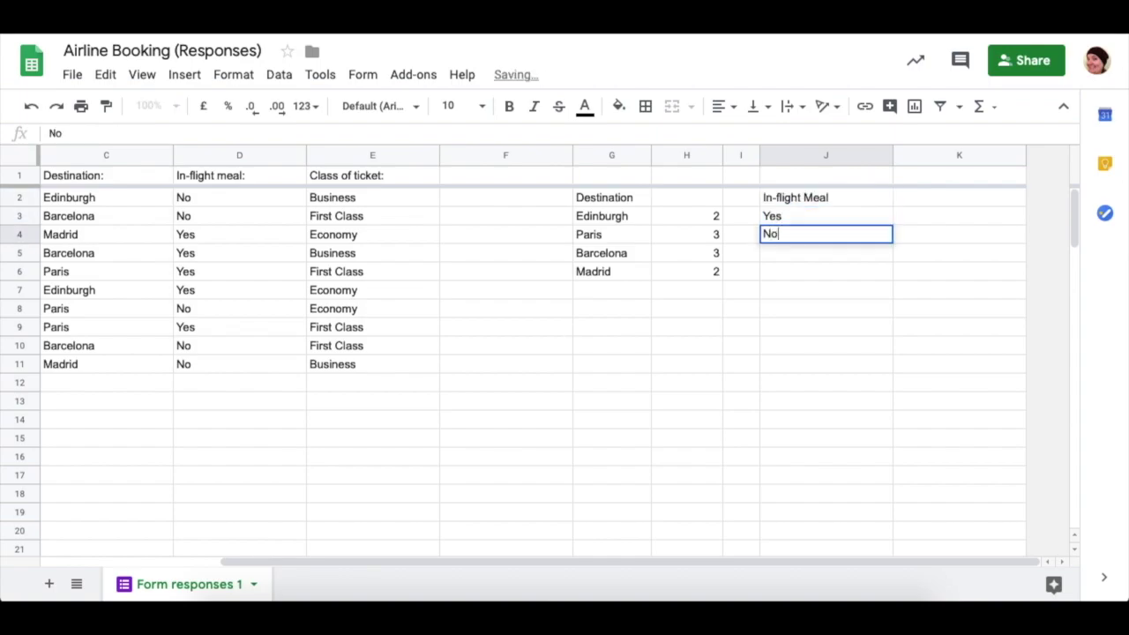
pyautogui.click(914, 216)
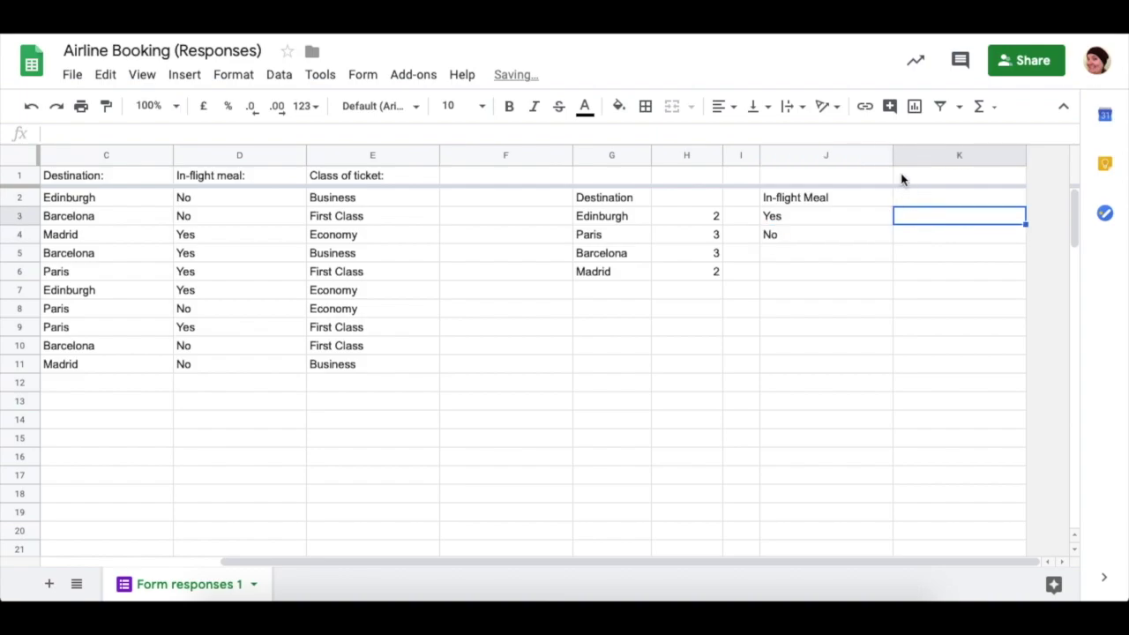
pyautogui.moveTo(893, 155); pyautogui.dragTo(841, 156)
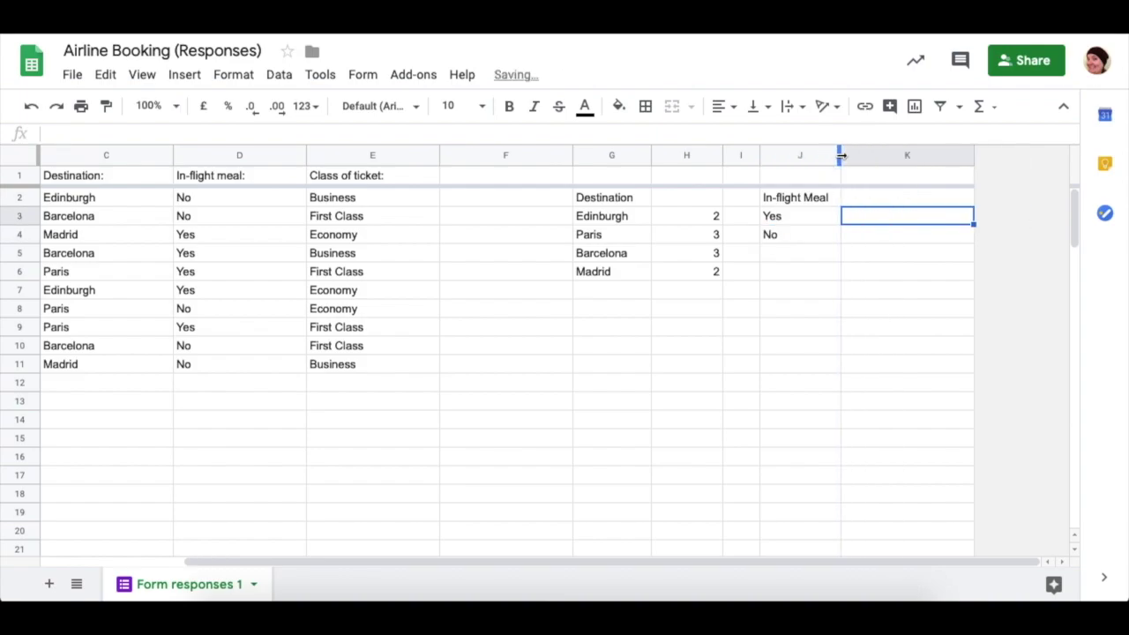
# - Count Yes meal answers in K3 with =COUNTIF(D2:D21,J3)
pyautogui.write('=COUNTIF(')
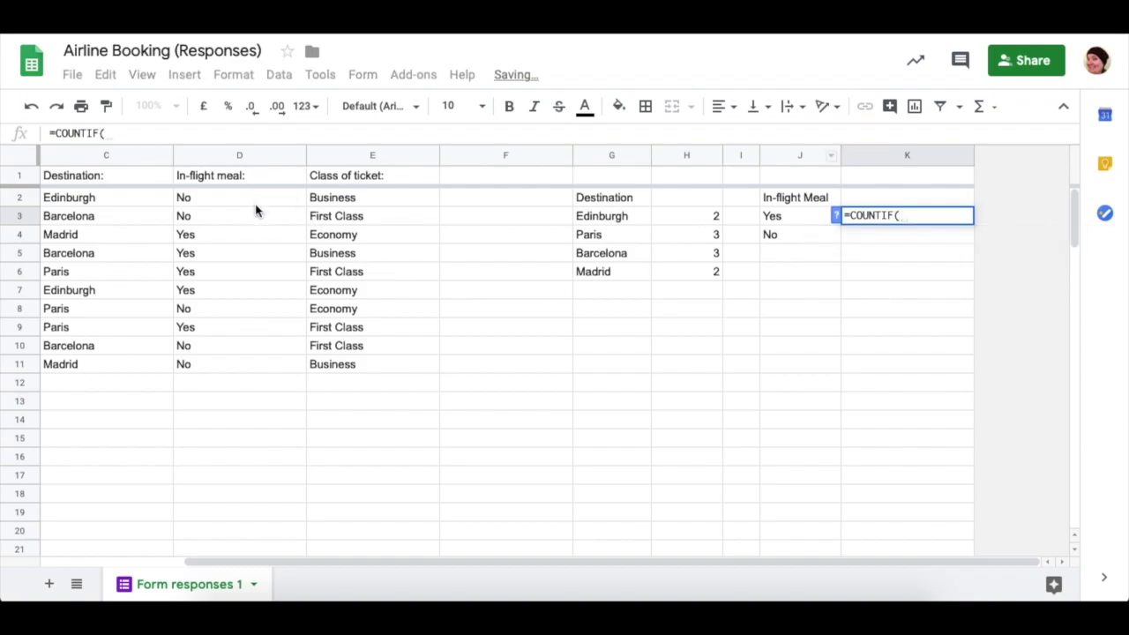
pyautogui.moveTo(254, 199)
pyautogui.mouseDown()
pyautogui.moveTo(255, 420)
pyautogui.moveTo(235, 550)
pyautogui.mouseUp()
pyautogui.write(',')
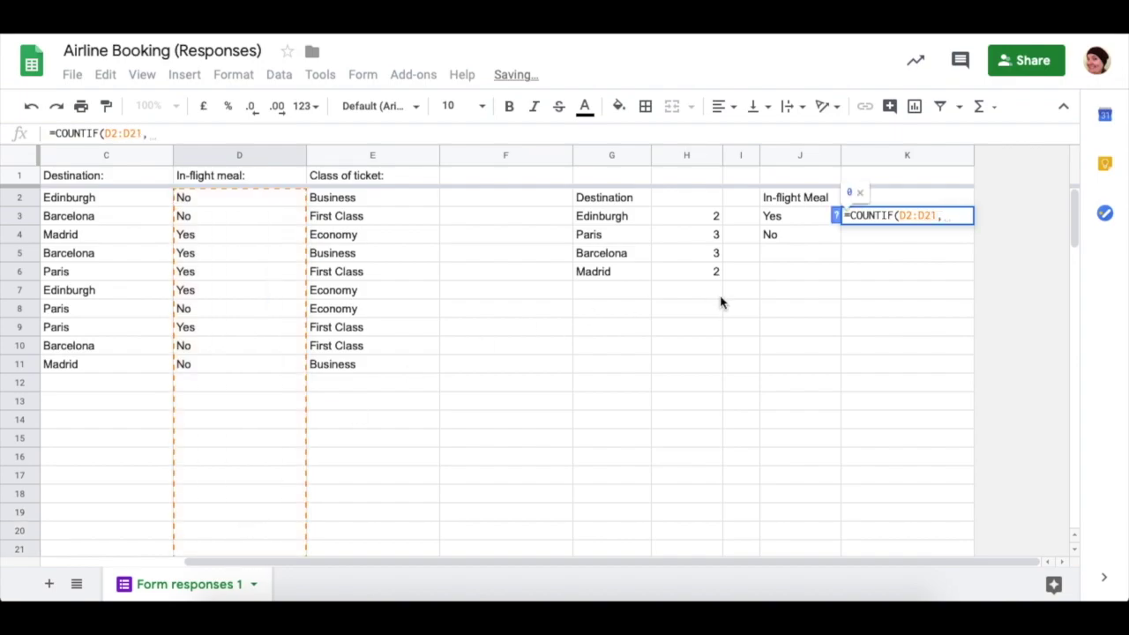
pyautogui.click(784, 222)
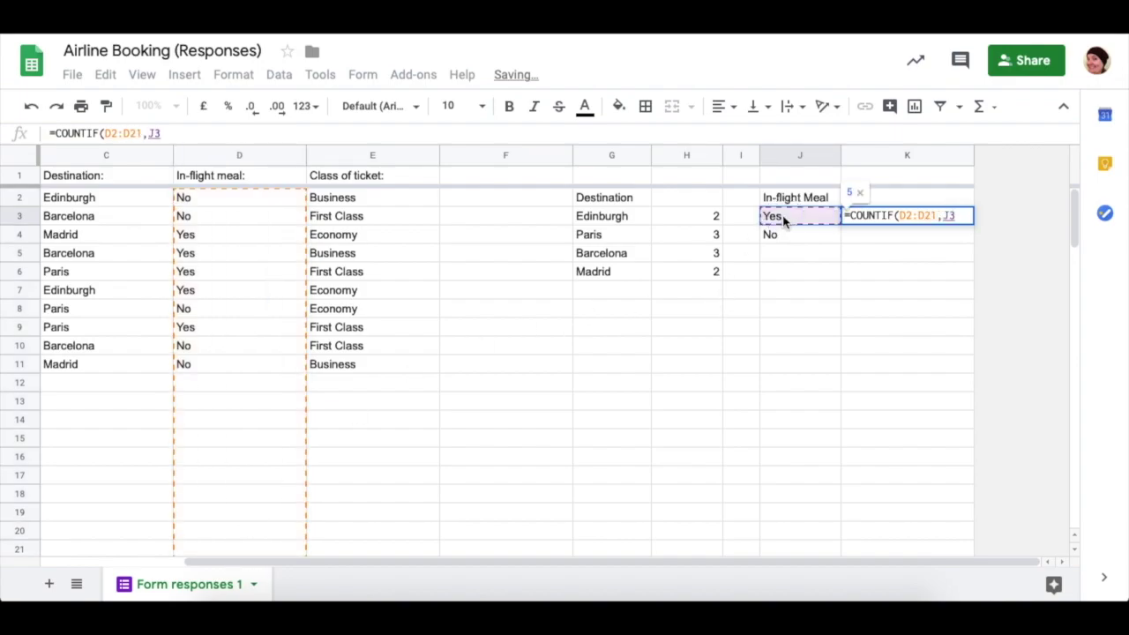
pyautogui.write(')')
pyautogui.press('Return')
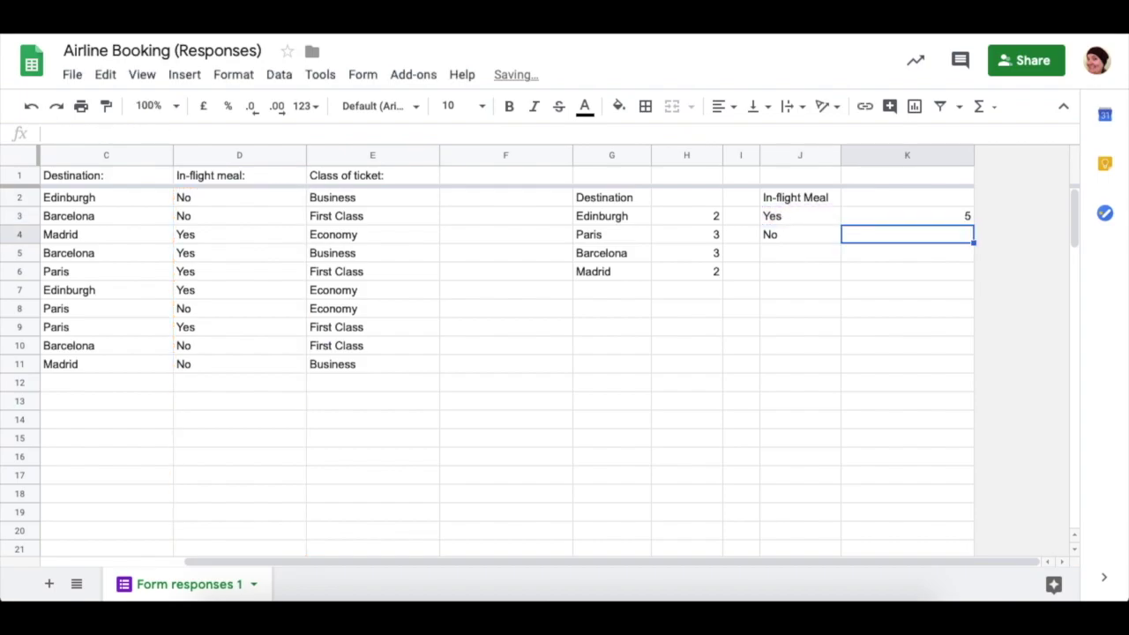
# - Count No meal answers in K4 with =COUNTIF(D2:D21,J4), then narrow column K
pyautogui.write('=COUNTIF(')
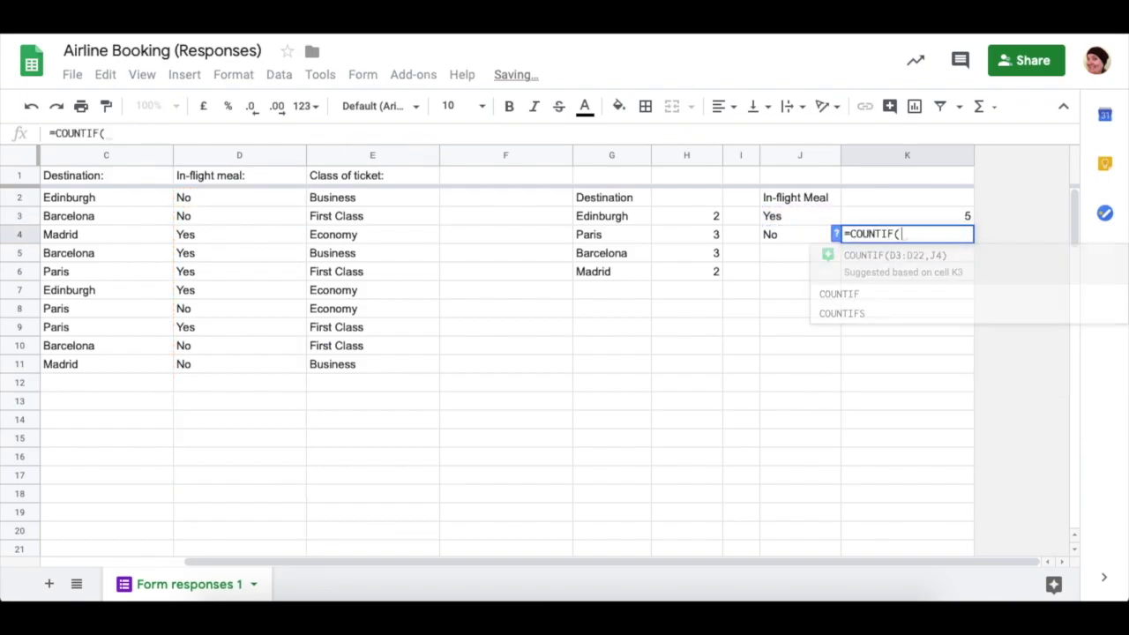
pyautogui.moveTo(277, 196); pyautogui.dragTo(245, 549)
pyautogui.write(',')
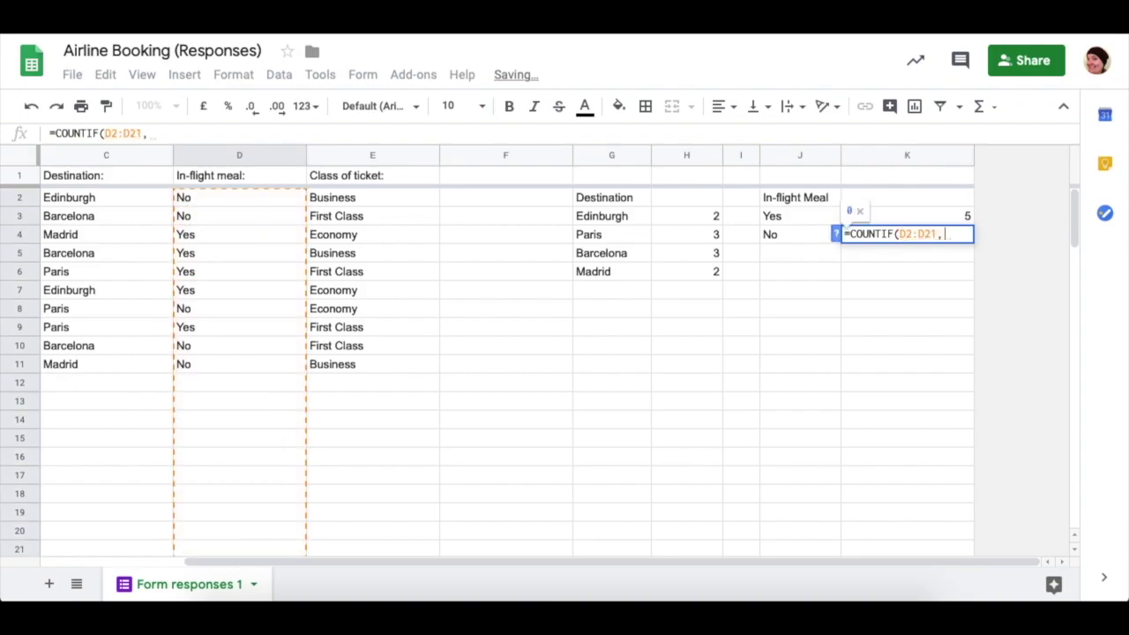
pyautogui.click(783, 236)
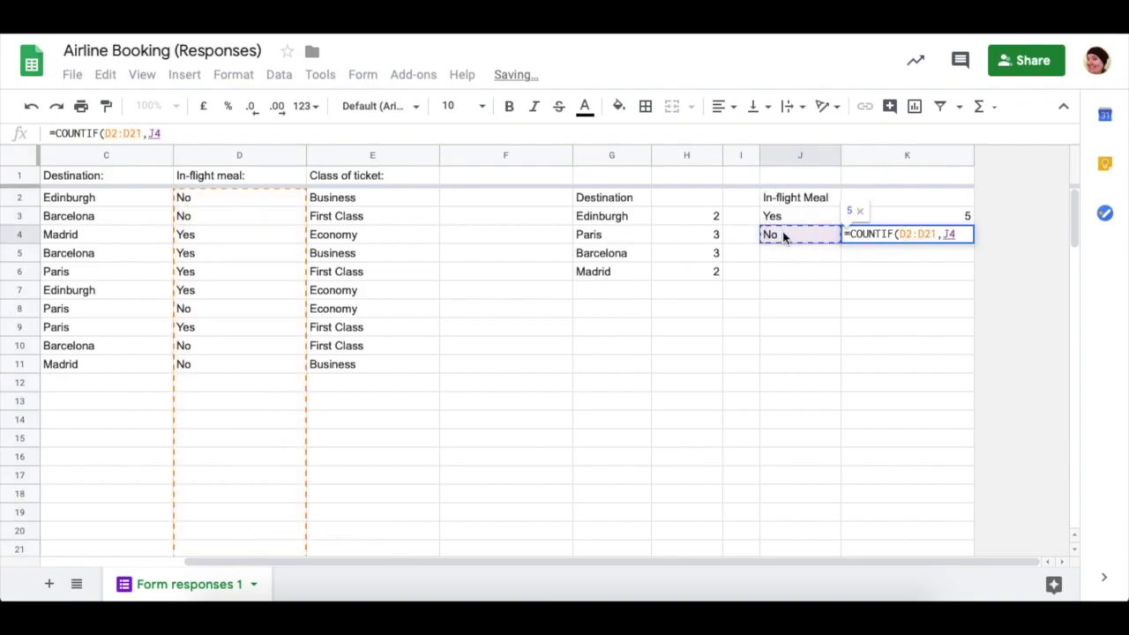
pyautogui.press('Return')
pyautogui.moveTo(973, 150); pyautogui.dragTo(892, 145)
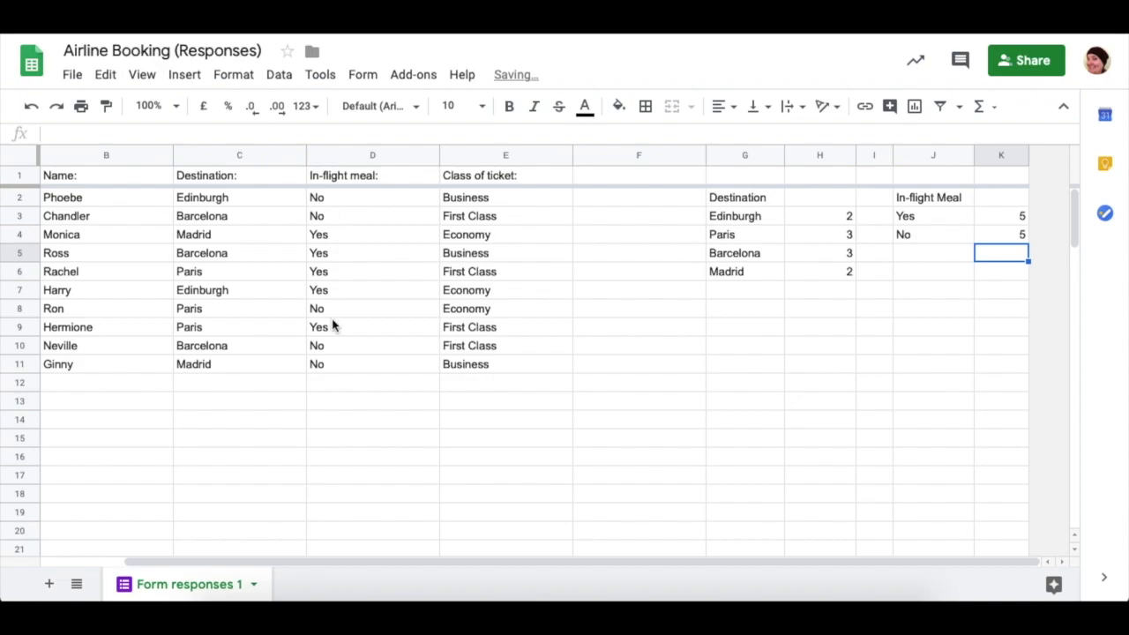
# - Insert empty columns to the right of K, L and M, and widen column M
pyautogui.click(1003, 155)
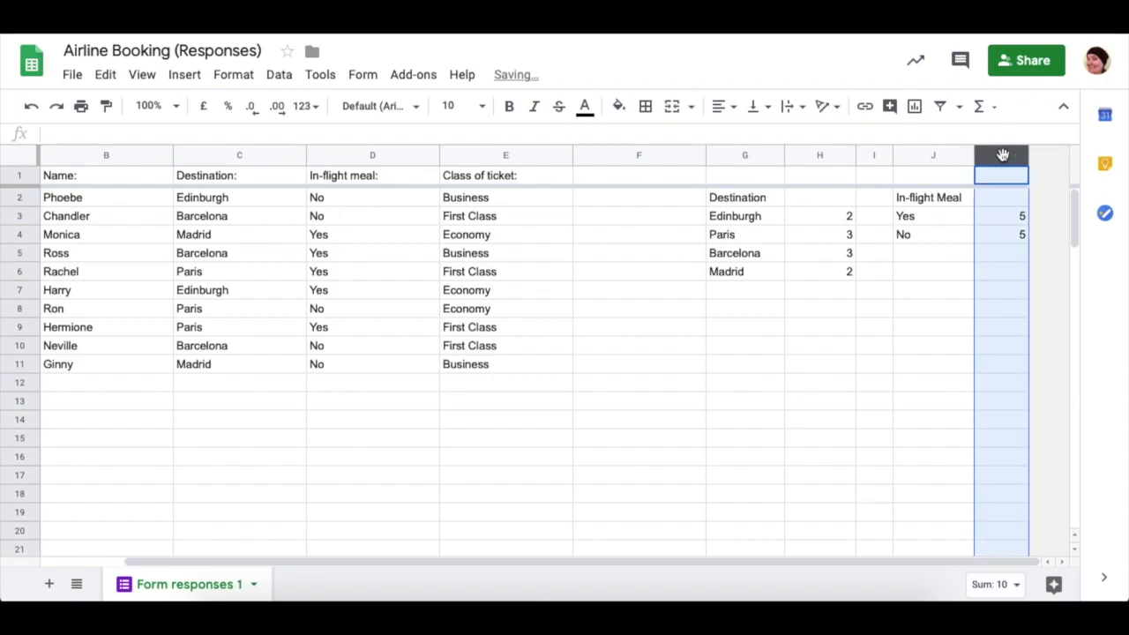
pyautogui.rightClick(1004, 156)
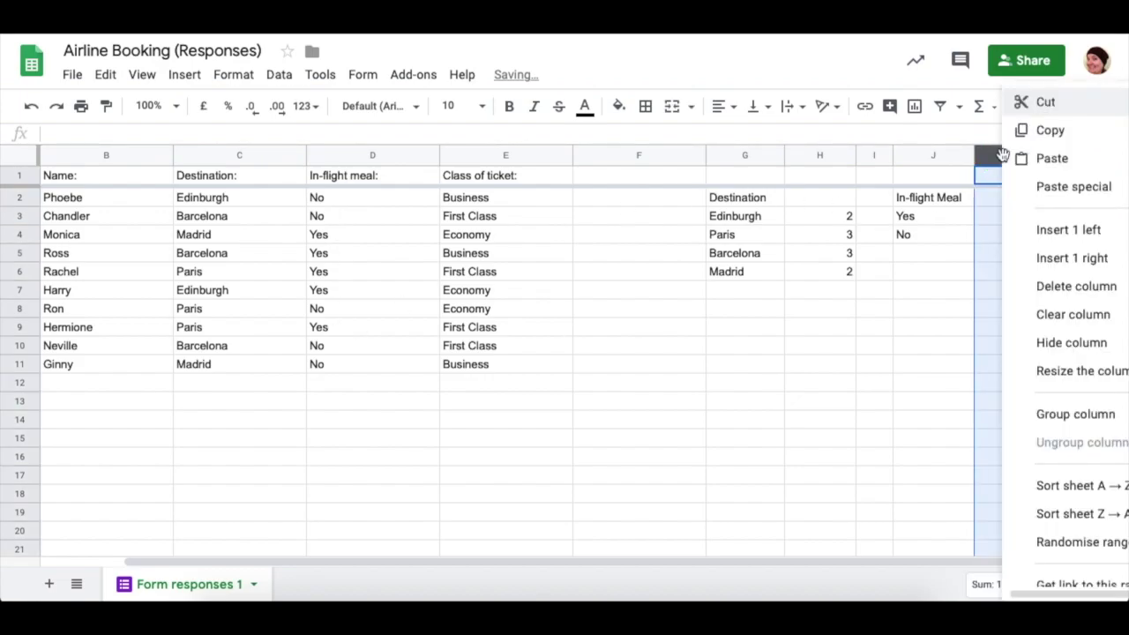
pyautogui.click(990, 155)
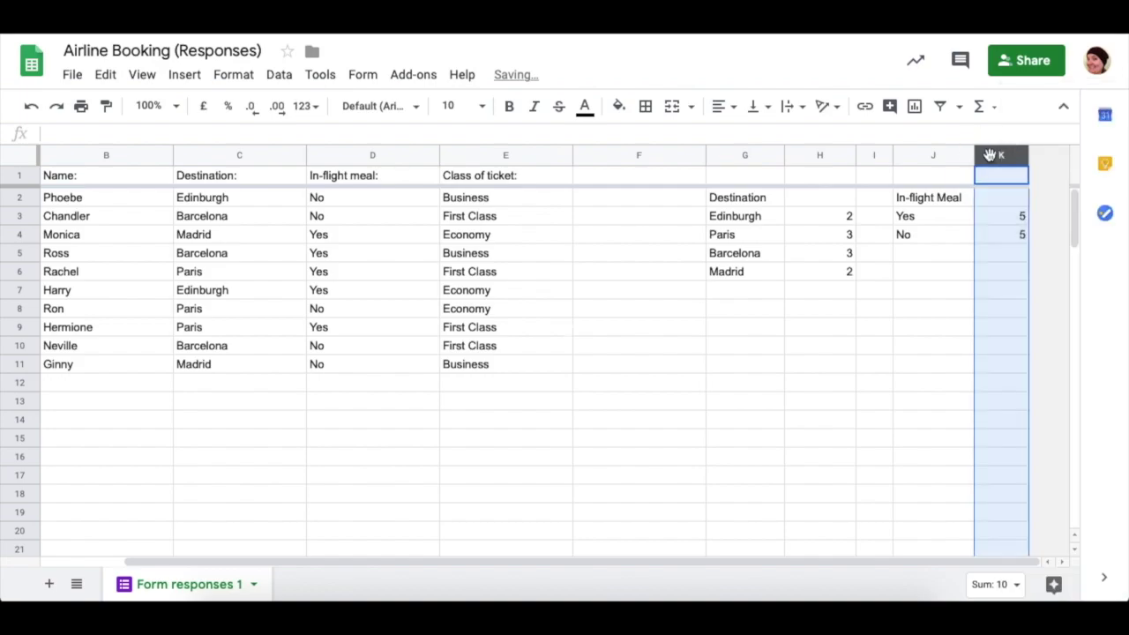
pyautogui.rightClick(990, 155)
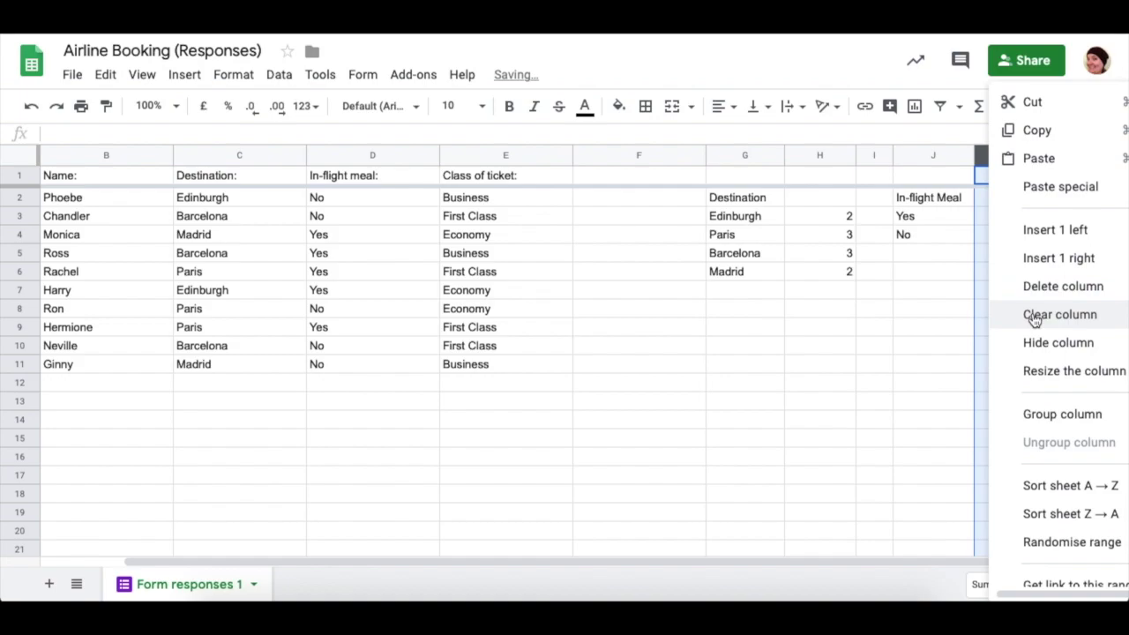
pyautogui.click(1050, 262)
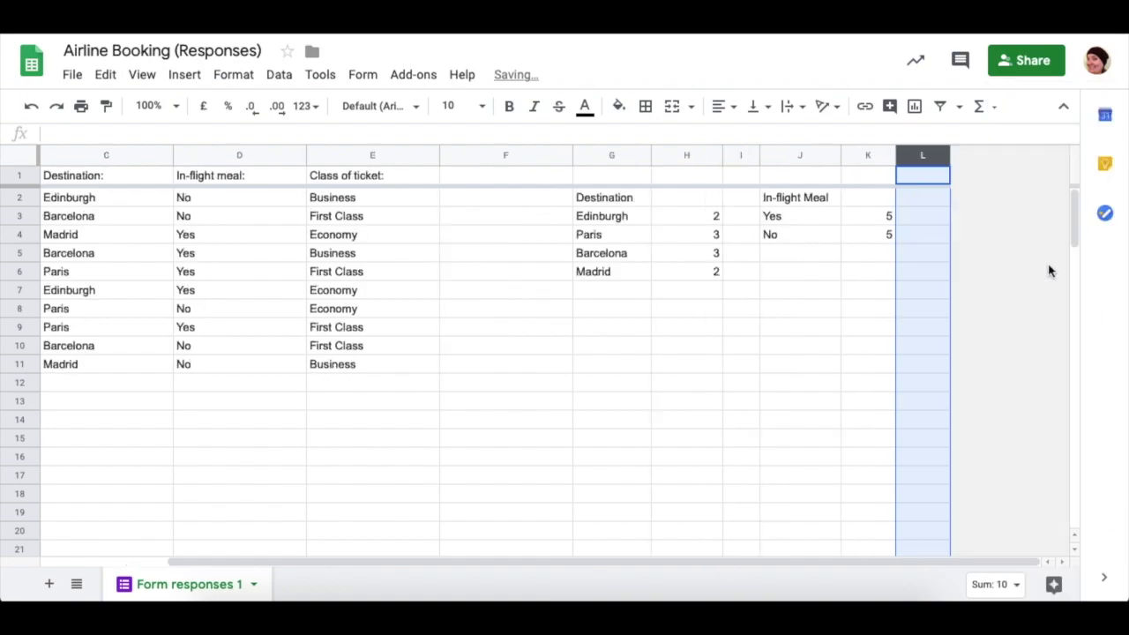
pyautogui.rightClick(924, 155)
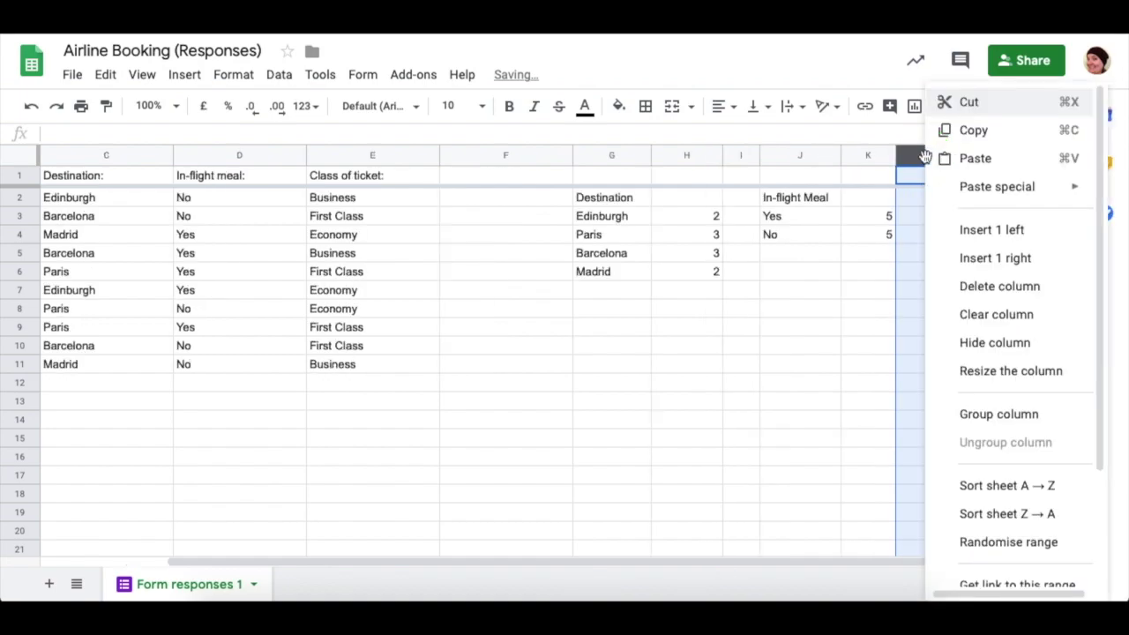
pyautogui.click(974, 260)
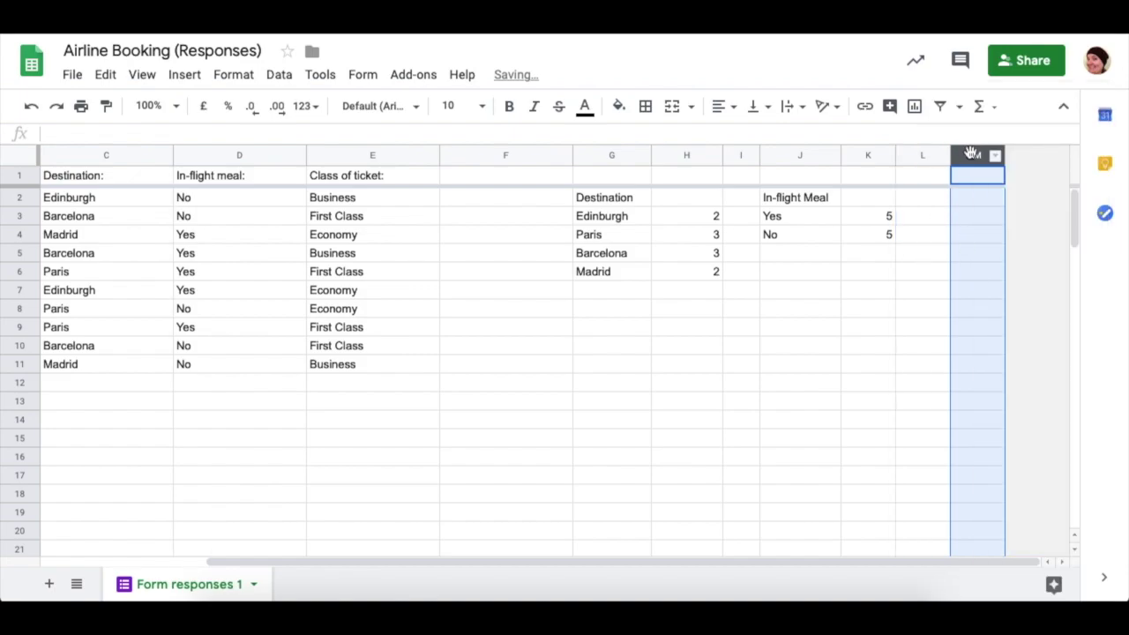
pyautogui.rightClick(972, 154)
pyautogui.click(1015, 259)
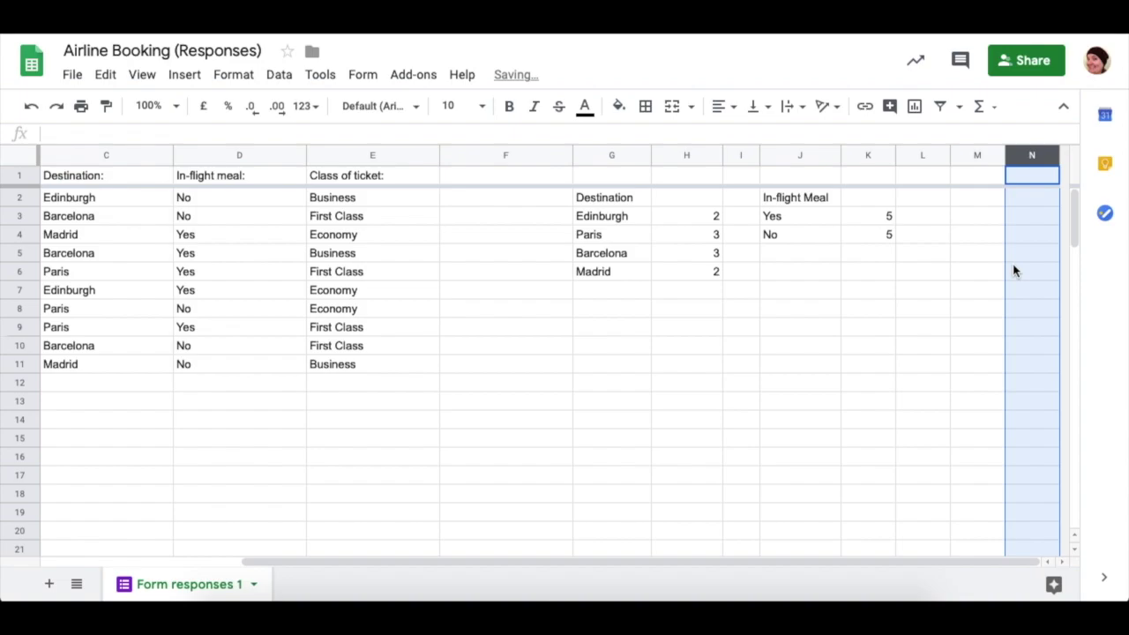
pyautogui.click(964, 201)
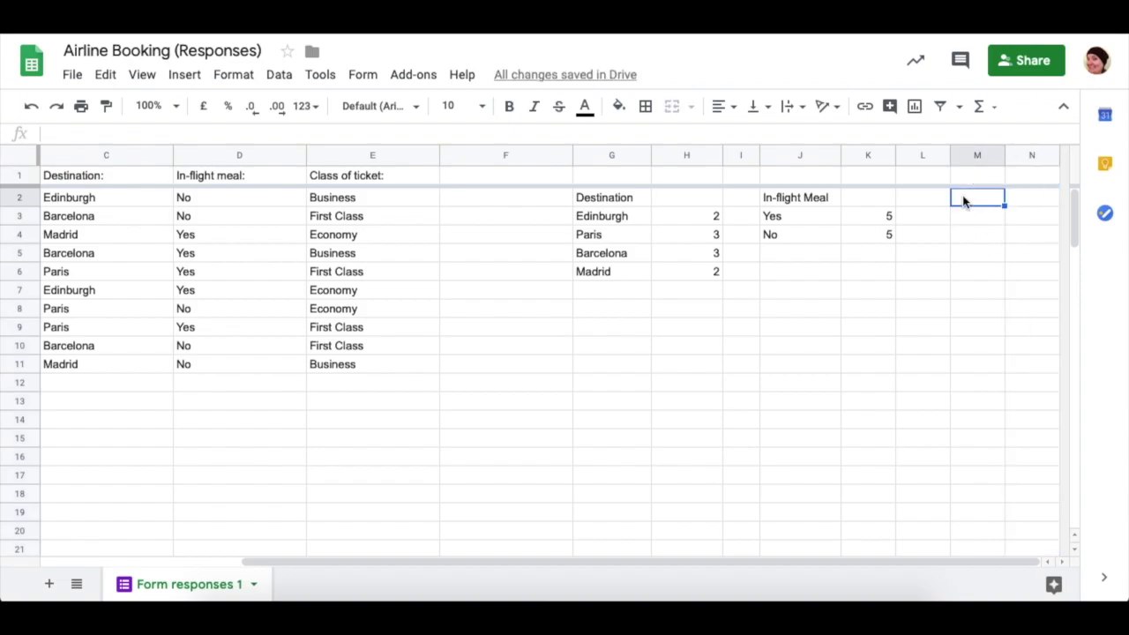
pyautogui.moveTo(1006, 152); pyautogui.dragTo(1043, 152)
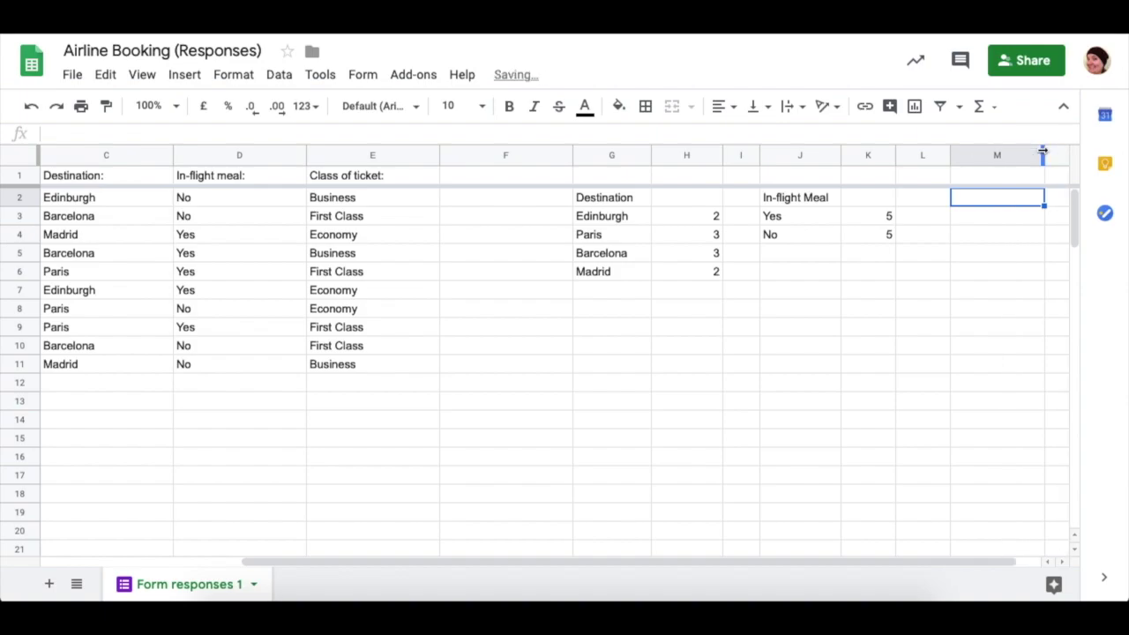
# - Enter 'Class of Ticket' in M2 with Economy, Business and First in M3:M5
pyautogui.write('Cl')
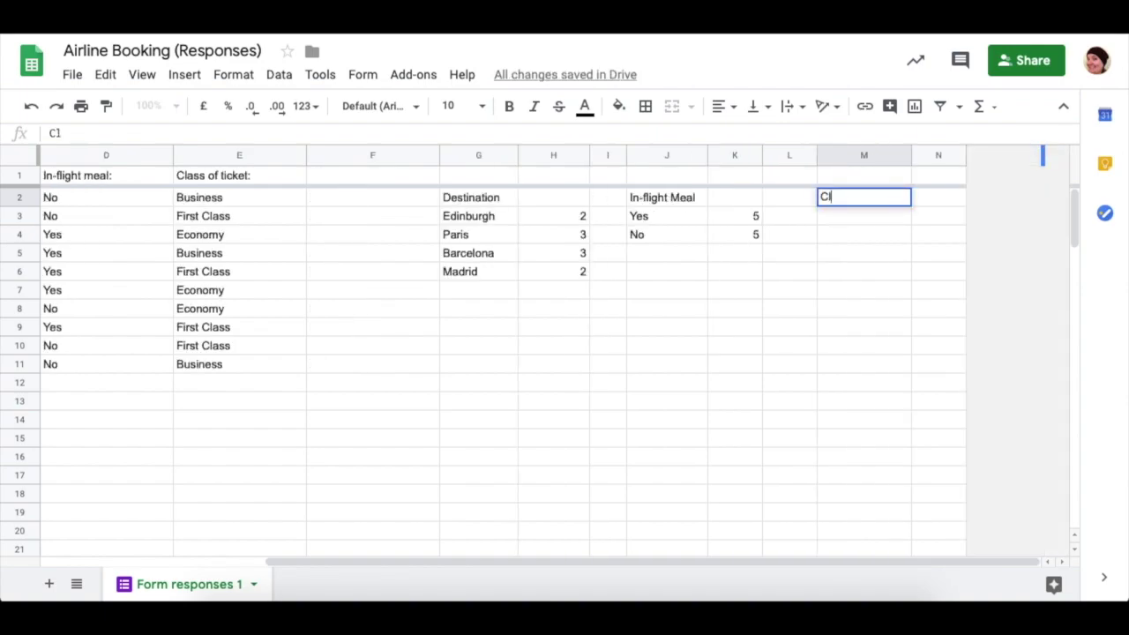
pyautogui.write('ass of Ticket')
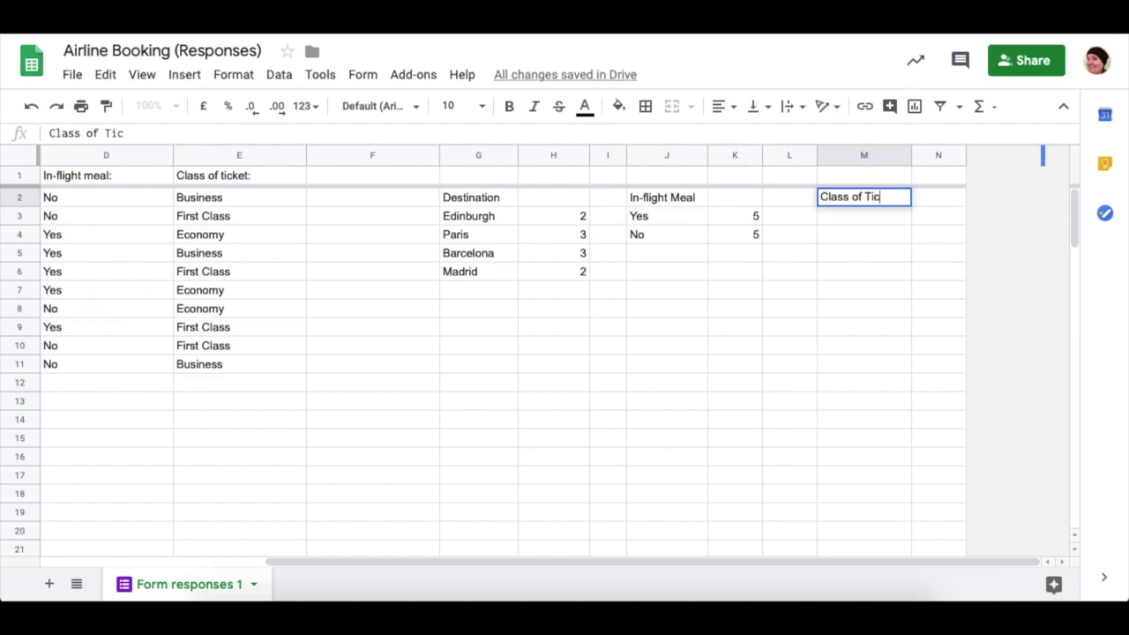
pyautogui.press('Return')
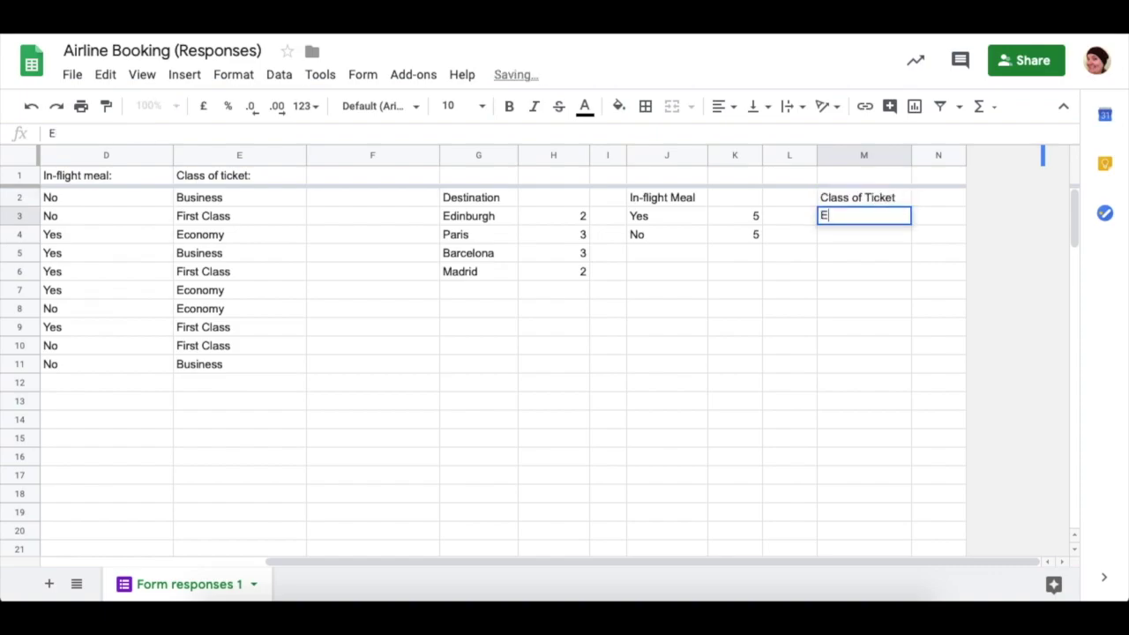
pyautogui.write('conomy')
pyautogui.press('Return')
pyautogui.write('Busine')
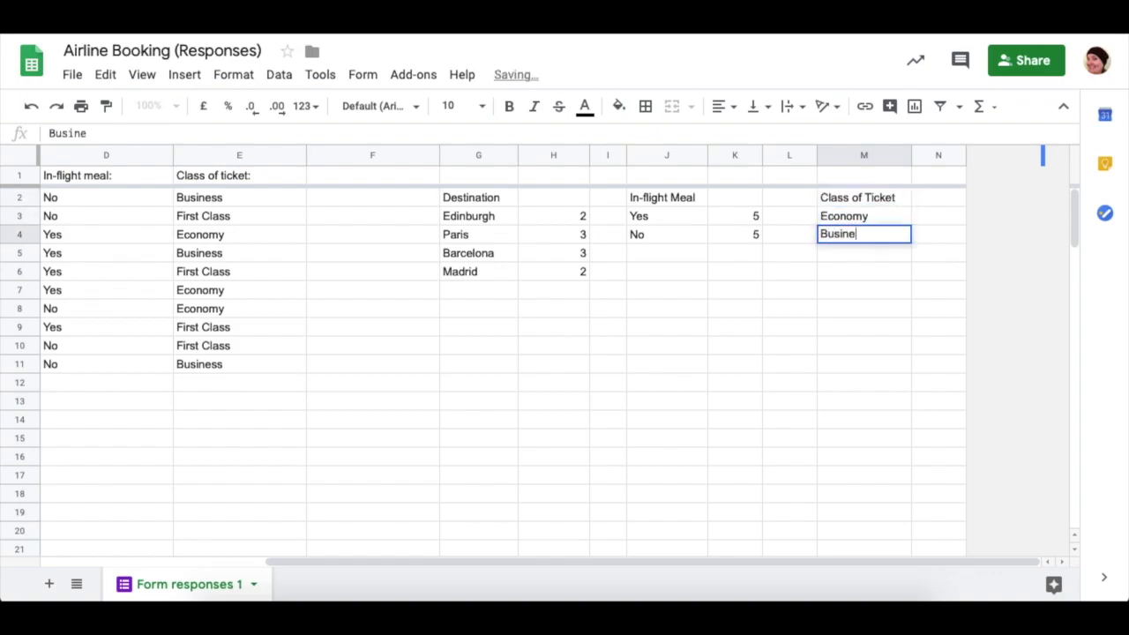
pyautogui.write('ss')
pyautogui.hotkey('ctrl', 'Return')
pyautogui.press('Down')
pyautogui.write('First')
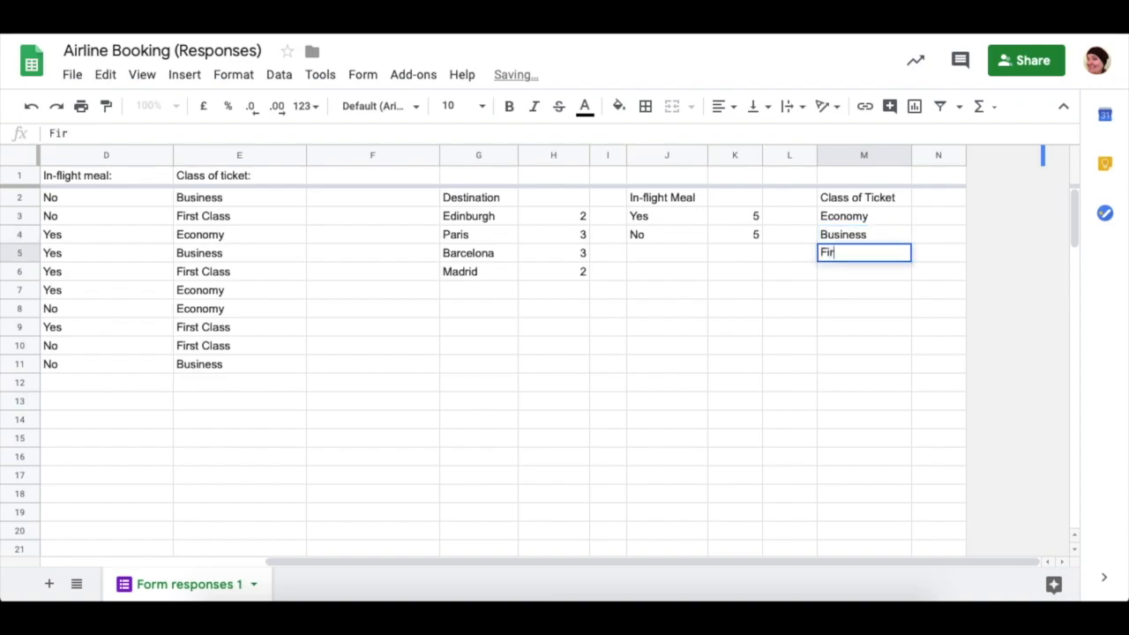
pyautogui.click(940, 220)
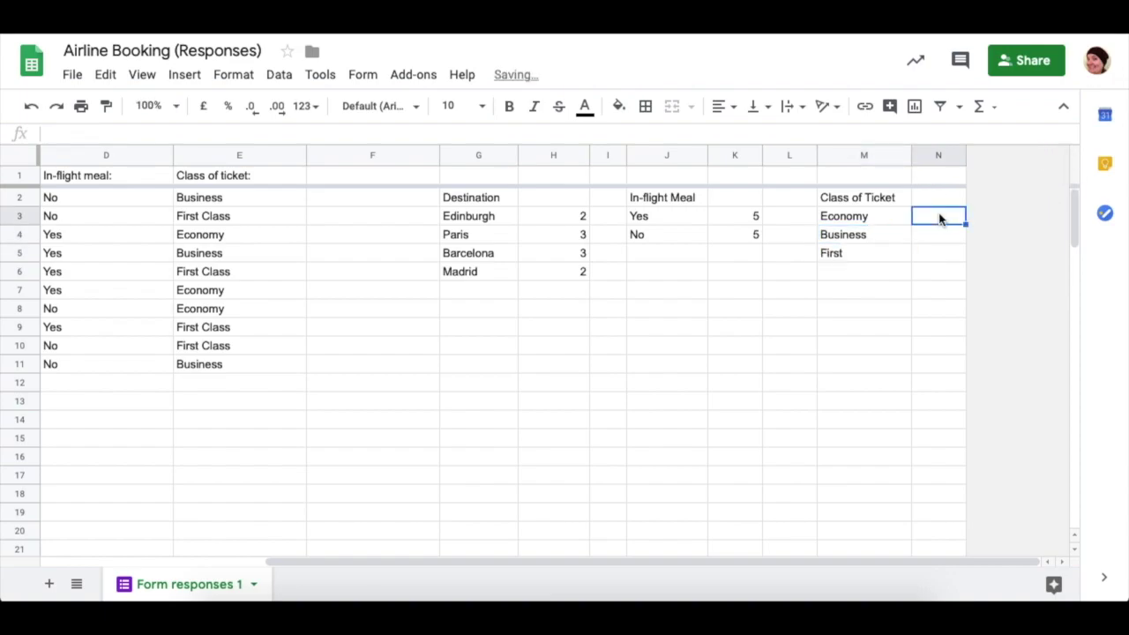